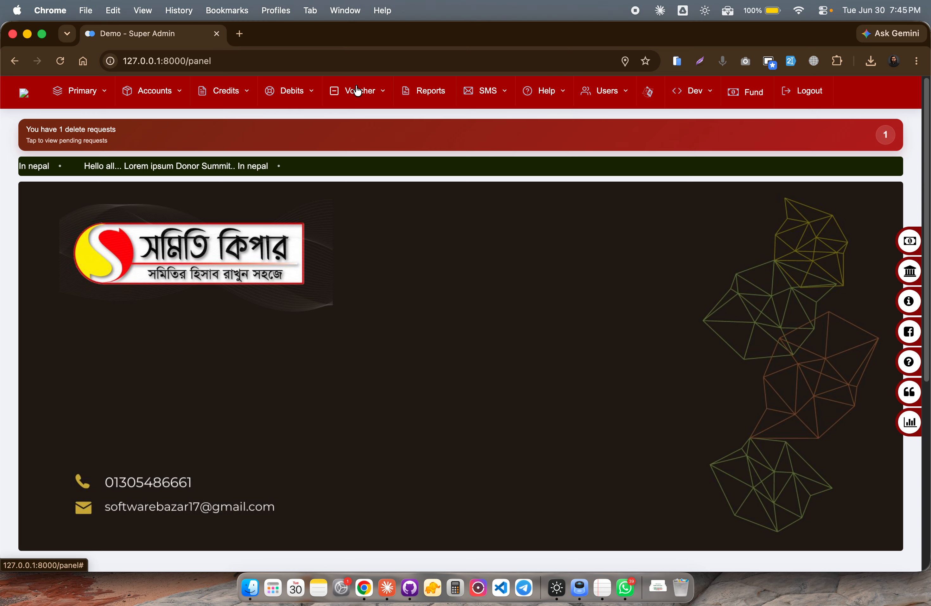
Open the Yearly Profit Distribution Form among the voucher functions
left_click(358, 91)
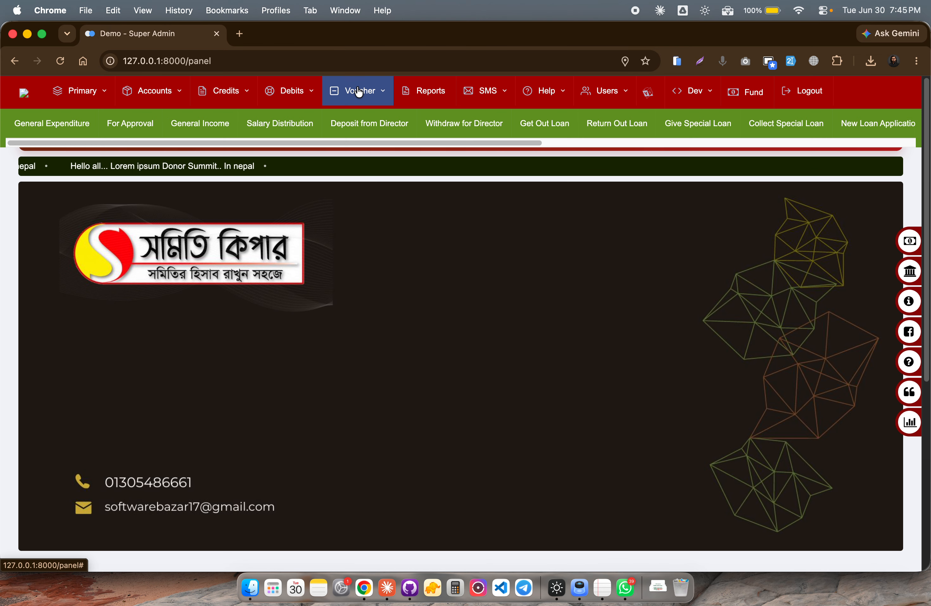
scroll(537, 149, "right", 10)
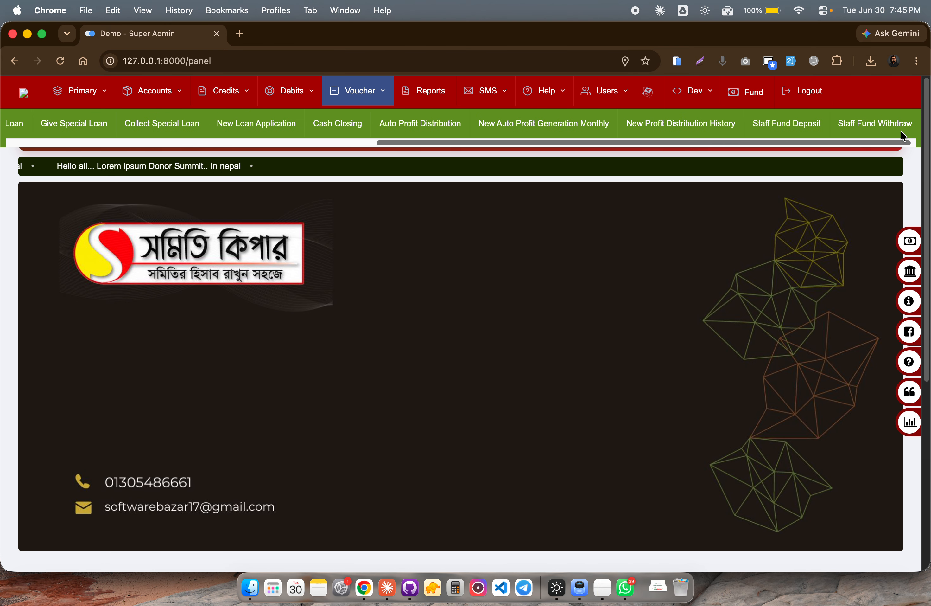
left_click(569, 129)
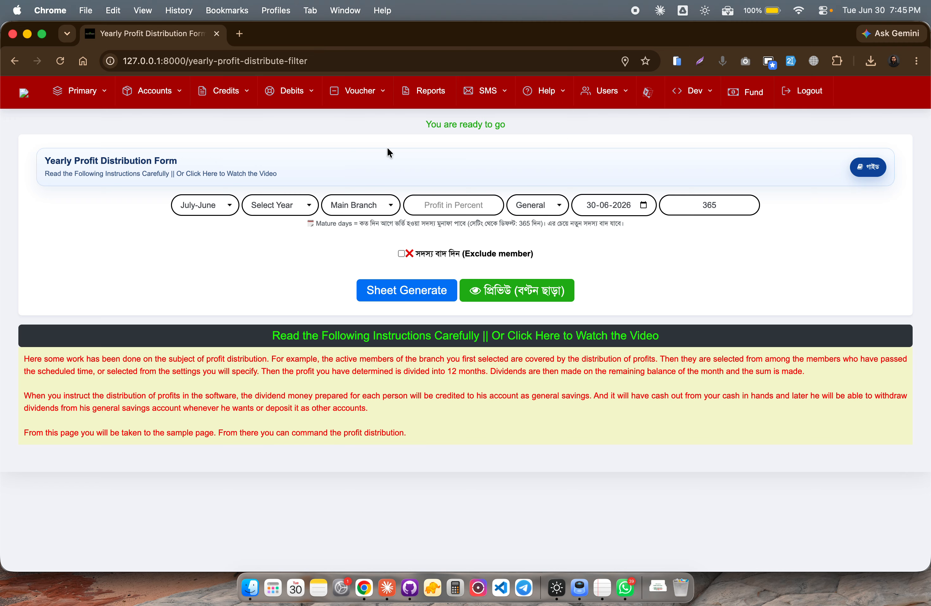
Choose the July-June financial period, year 2025 - 2026 and Main Branch for the profit distribution
left_click(221, 212)
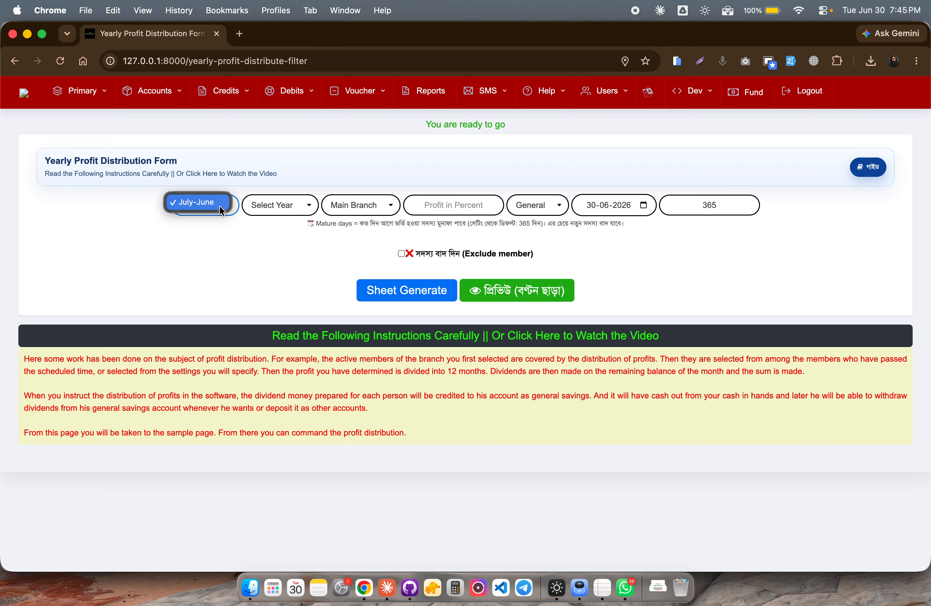
left_click(292, 205)
left_click(277, 214)
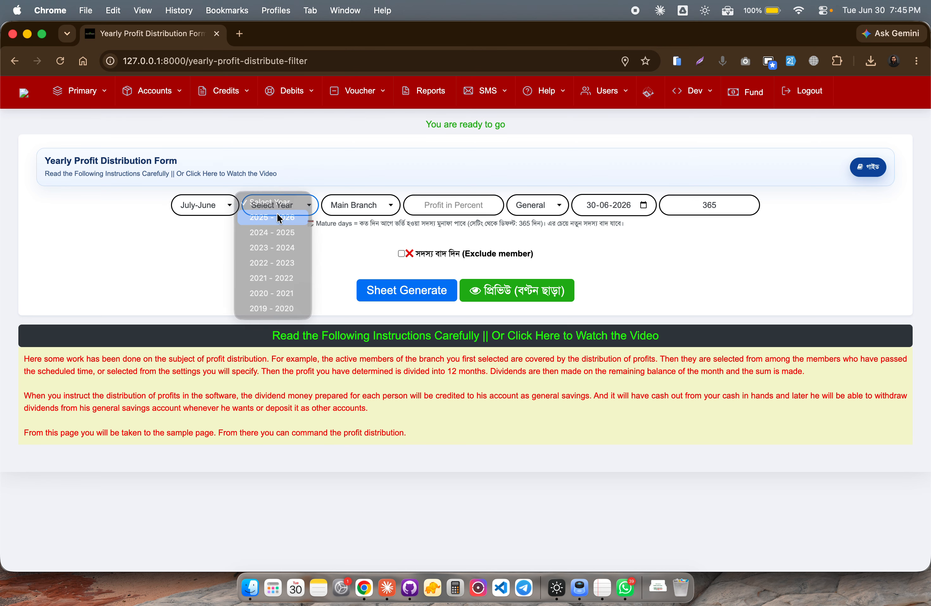
left_click(380, 207)
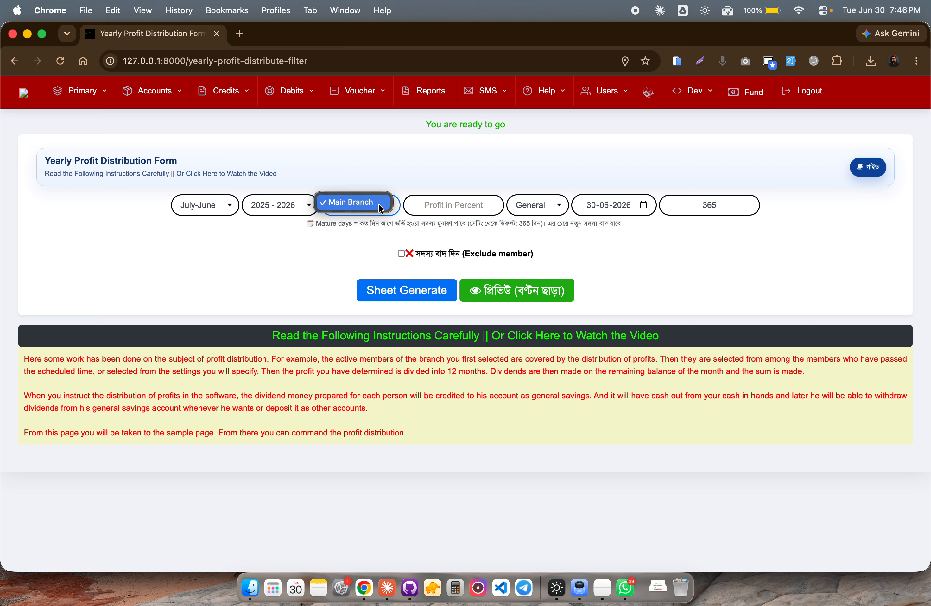
left_click(359, 203)
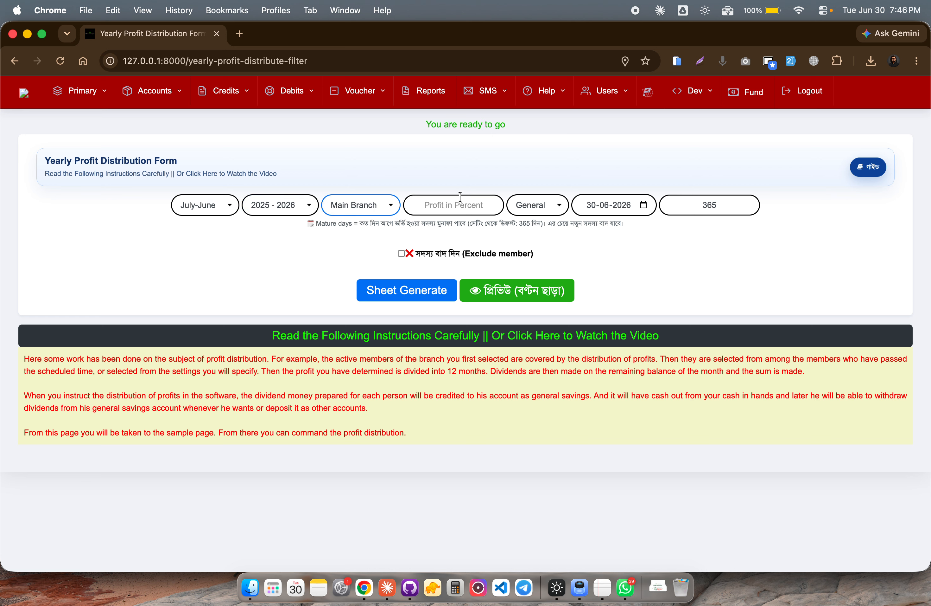
Set the profit to 5 percent and keep General as the savings type
left_click(452, 202)
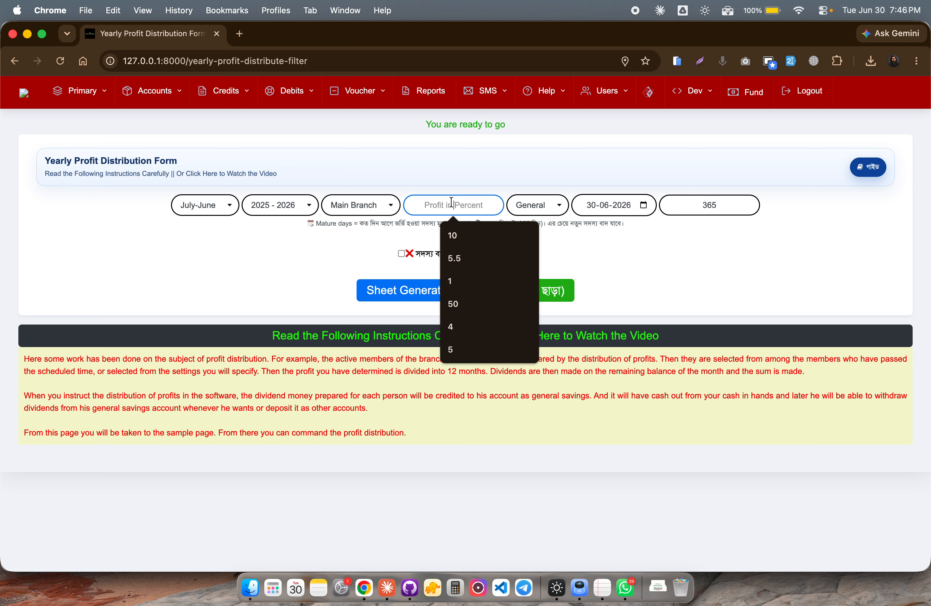
type("5")
left_click(467, 147)
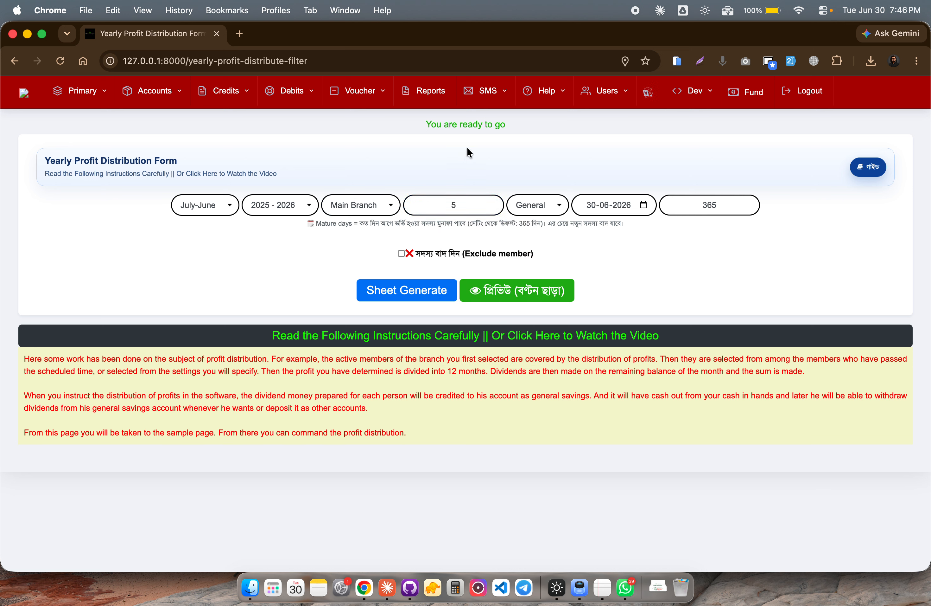
left_click(533, 207)
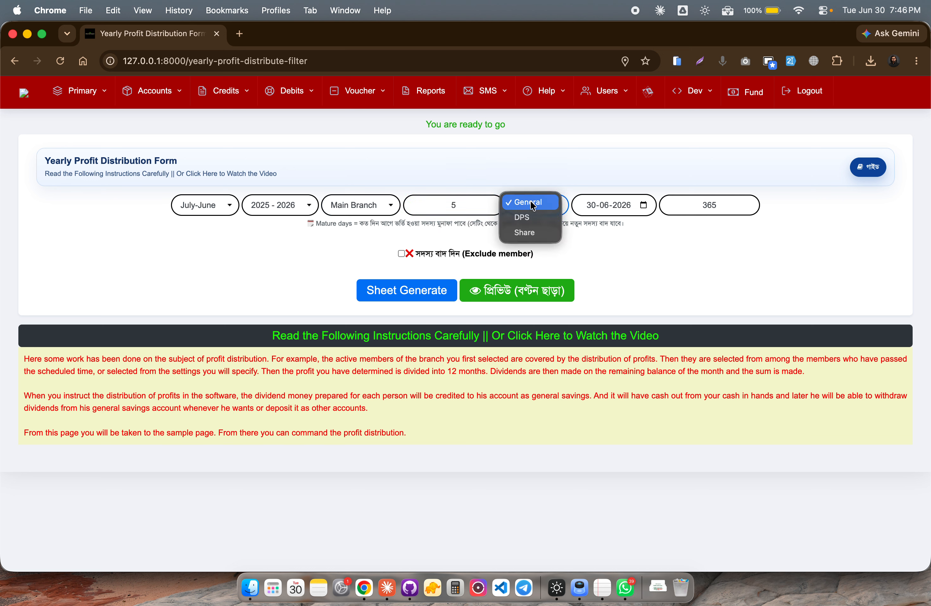
left_click(649, 258)
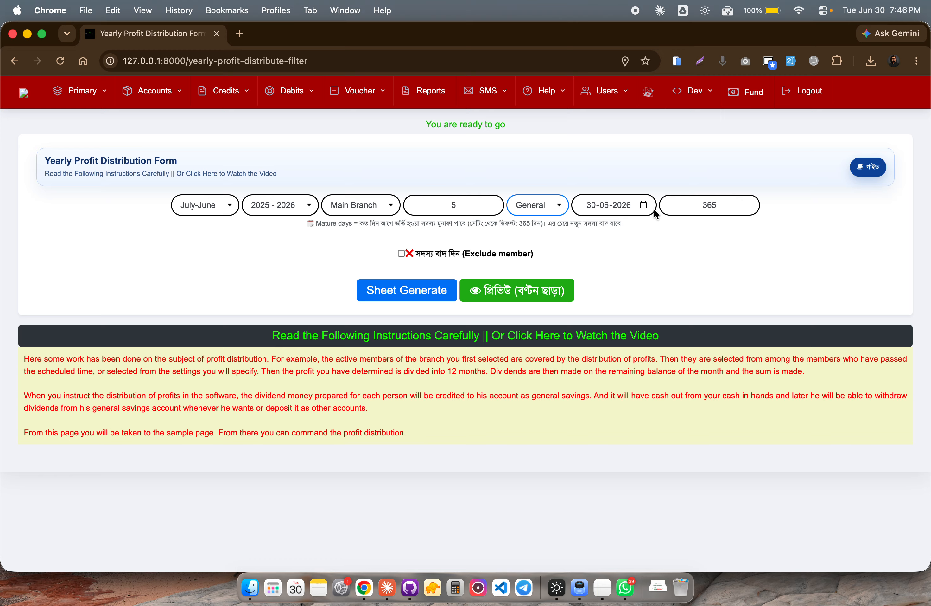
Keep the distribution date at 30-06-2026, re-enter 365 as the mature days and read the note explaining that value
left_click(643, 204)
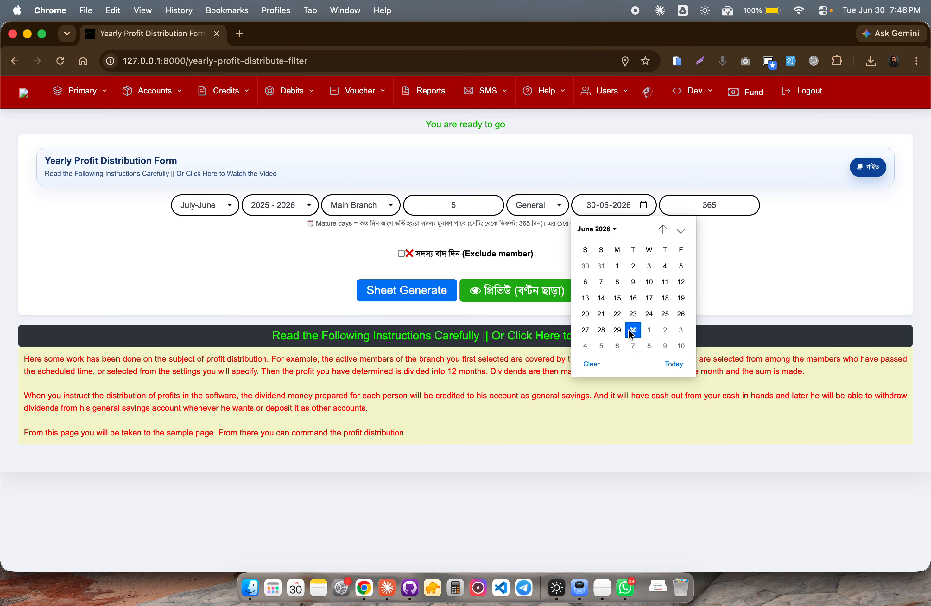
left_click(736, 252)
left_click_drag(731, 205, 669, 206)
key("BackSpace")
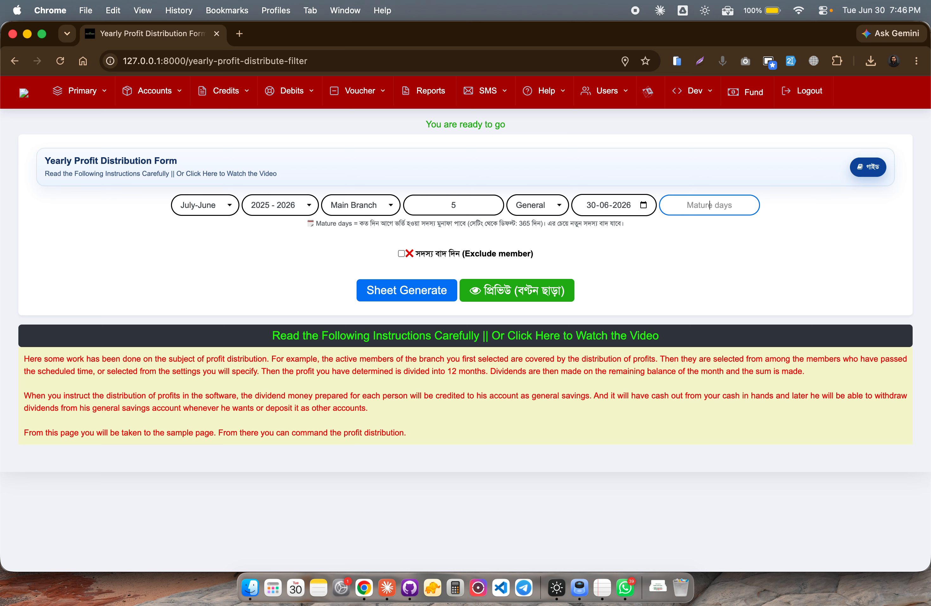
type("365")
left_click_drag(316, 224, 611, 227)
left_click(665, 226)
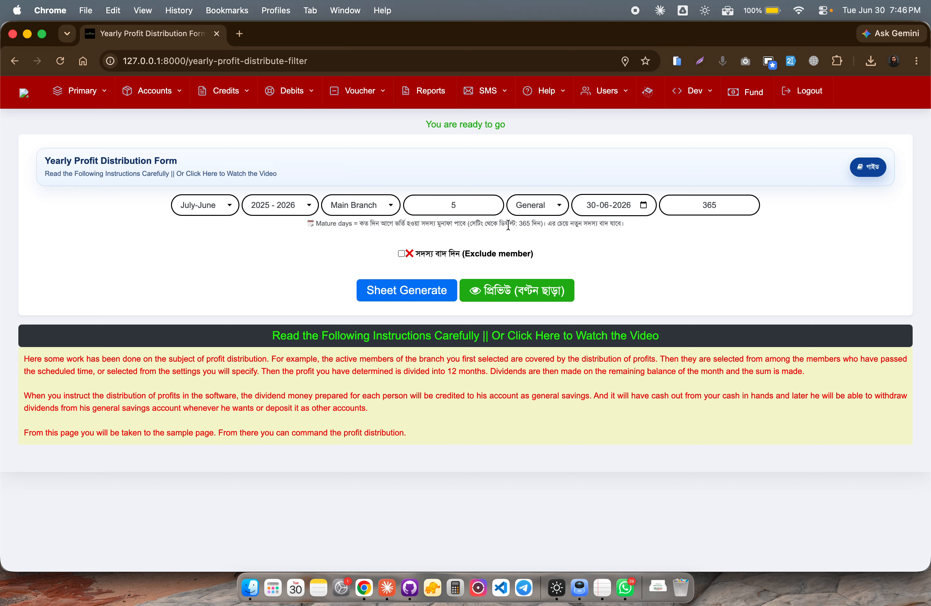
left_click_drag(536, 220, 511, 221)
left_click(626, 230)
Turn on the Exclude member option and enter three comma-separated account numbers as members to leave out
left_click(402, 254)
left_click(403, 255)
left_click(403, 254)
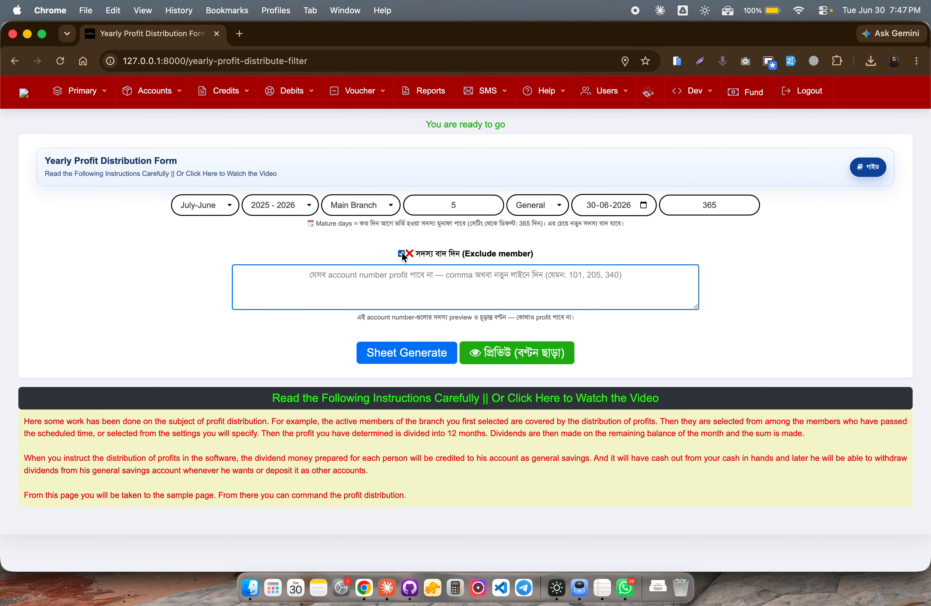
left_click_drag(733, 205, 687, 207)
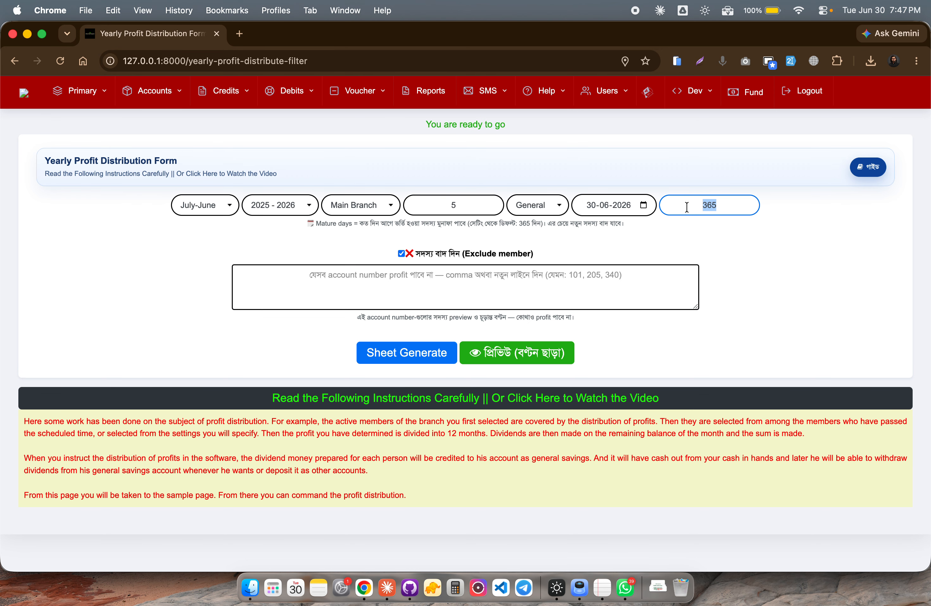
left_click(764, 258)
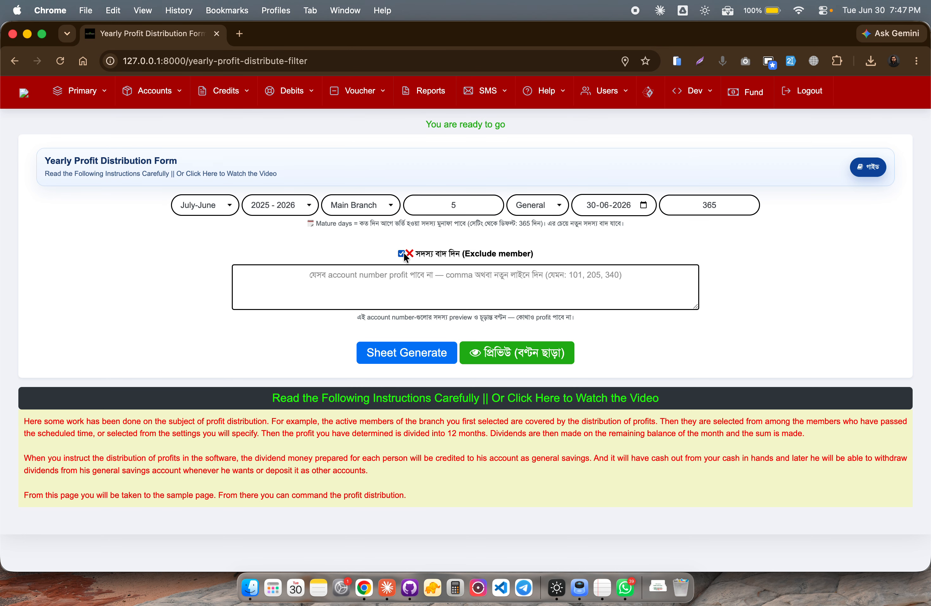
left_click(384, 281)
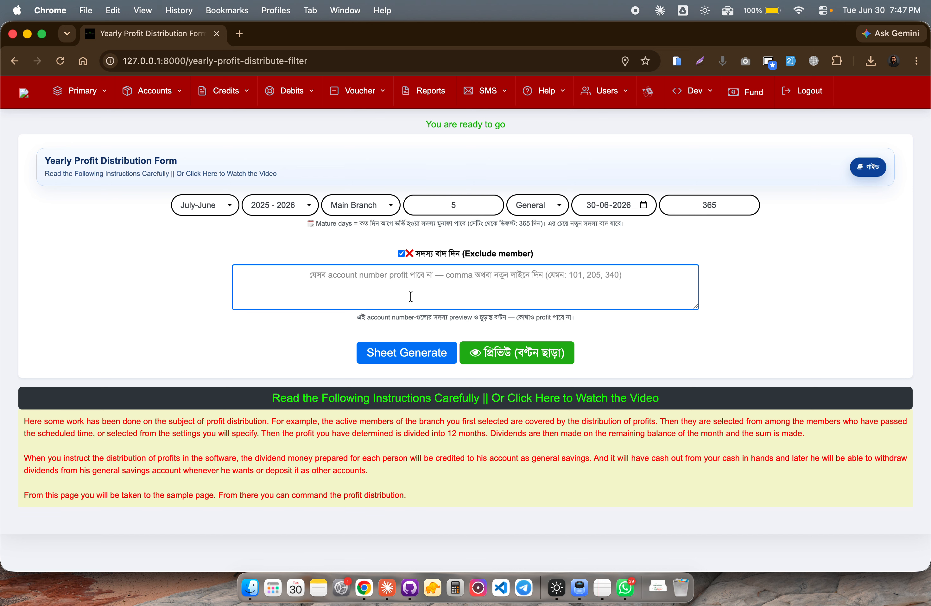
type("100,")
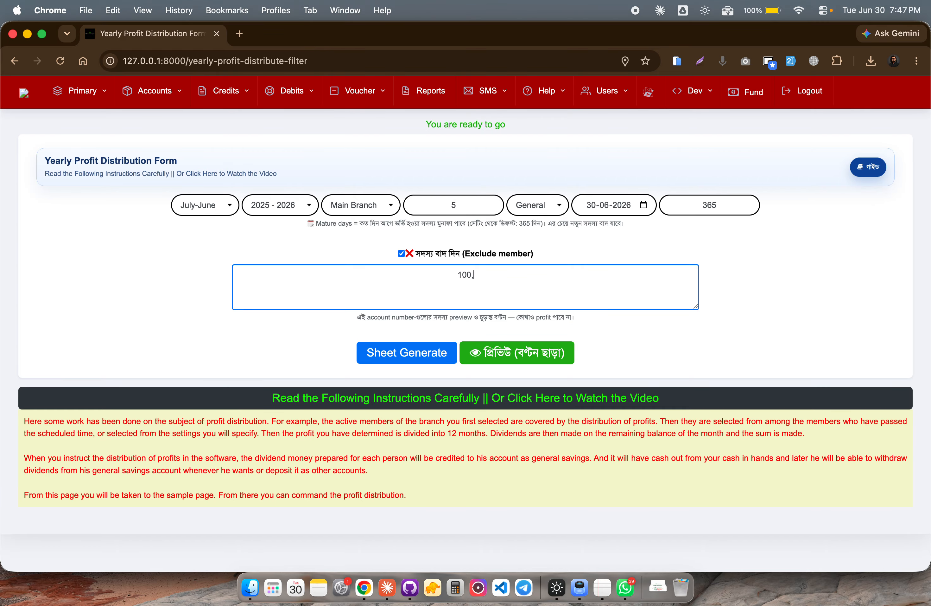
type("200,300")
Replace the excluded account numbers with two entries placed on separate lines
key("BackSpace")
key("BackSpace")
key("BackSpace")
key("BackSpace")
key("BackSpace")
key("BackSpace")
key("BackSpace")
key("BackSpace")
type("101")
key("Return")
type("201")
Clear the excluded account numbers and turn off the Exclude member option
key("BackSpace")
key("BackSpace")
key("BackSpace")
key("BackSpace")
key("BackSpace")
key("BackSpace")
key("BackSpace")
key("BackSpace")
key("BackSpace")
key("BackSpace")
key("BackSpace")
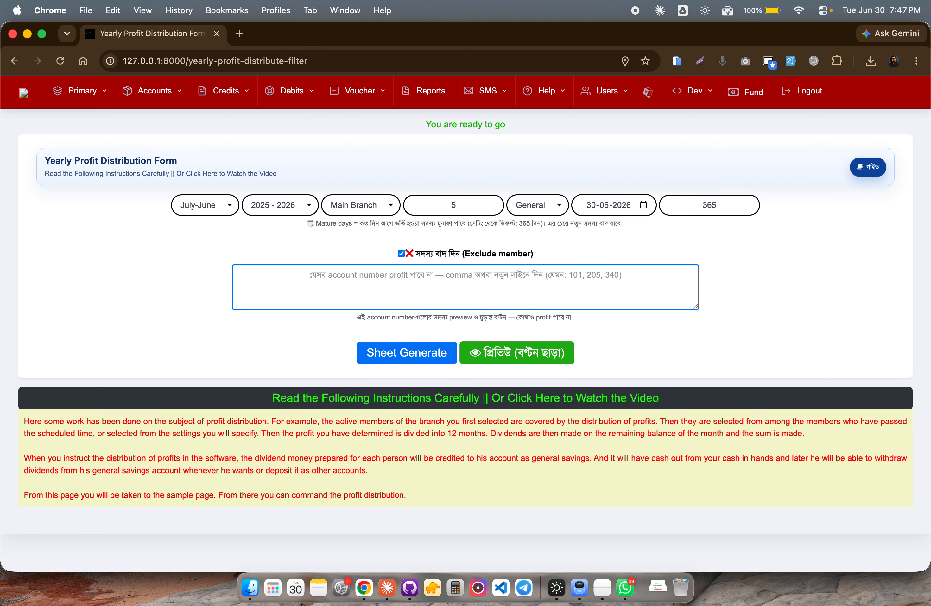
left_click(401, 253)
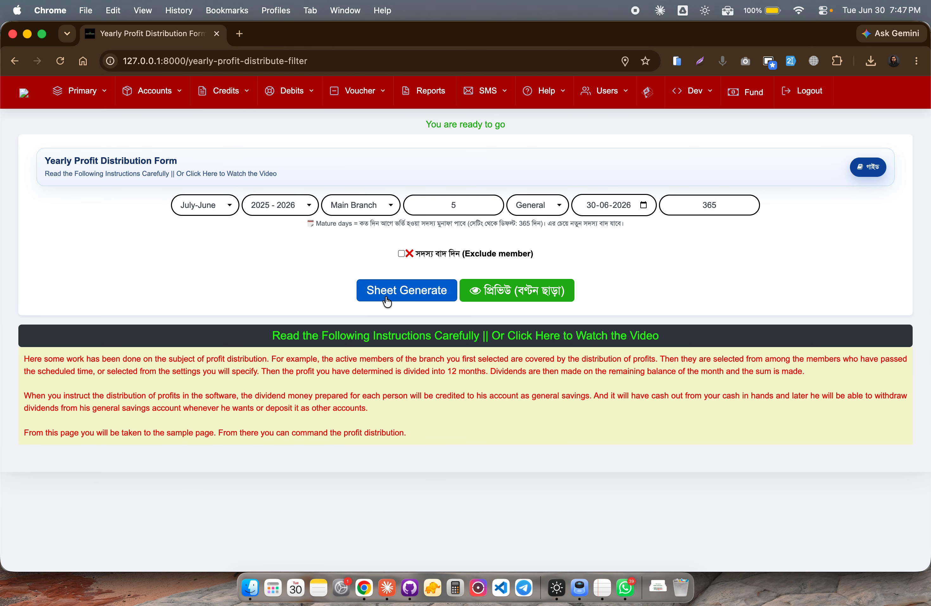
Generate the profit distribution sheet and review its member counts, admission cutoff date and number of savings accounts
left_click(402, 300)
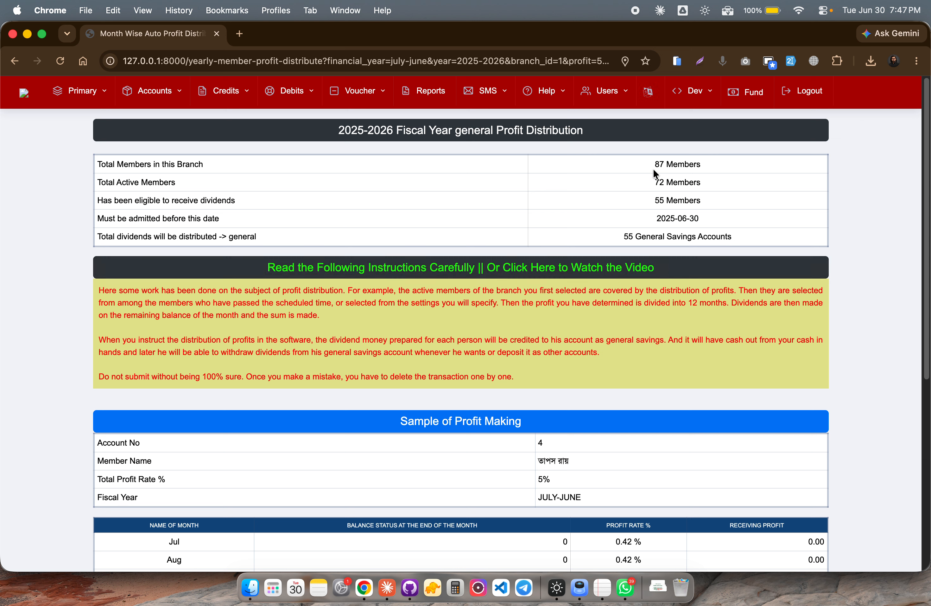
triple_click(662, 163)
left_click(565, 201)
triple_click(678, 204)
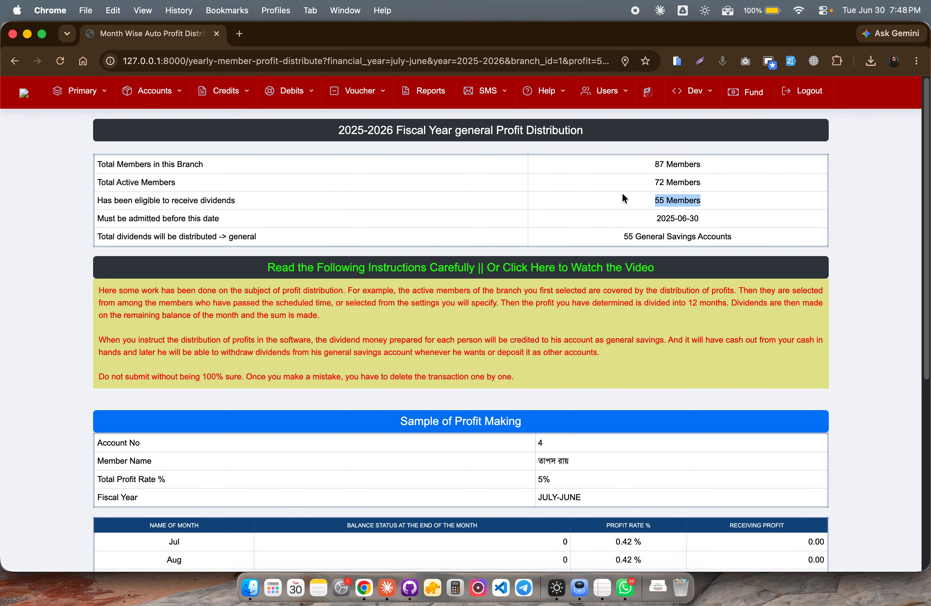
triple_click(702, 219)
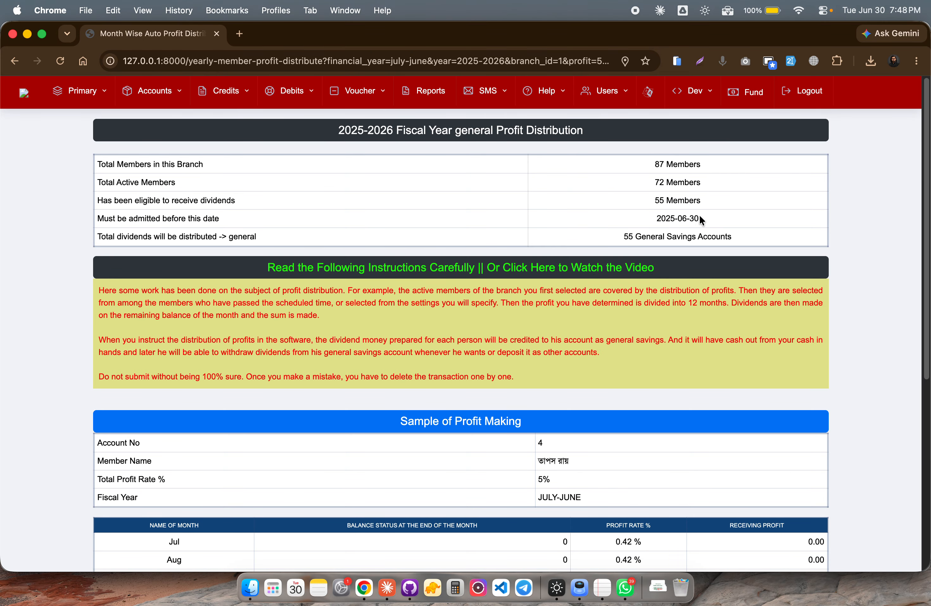
left_click(578, 227)
left_click_drag(741, 241, 609, 205)
left_click(574, 200)
Examine the sample member's monthly balances, profit rates and receiving profit in the Sample of Profit Making table
scroll(536, 189, "down", 5)
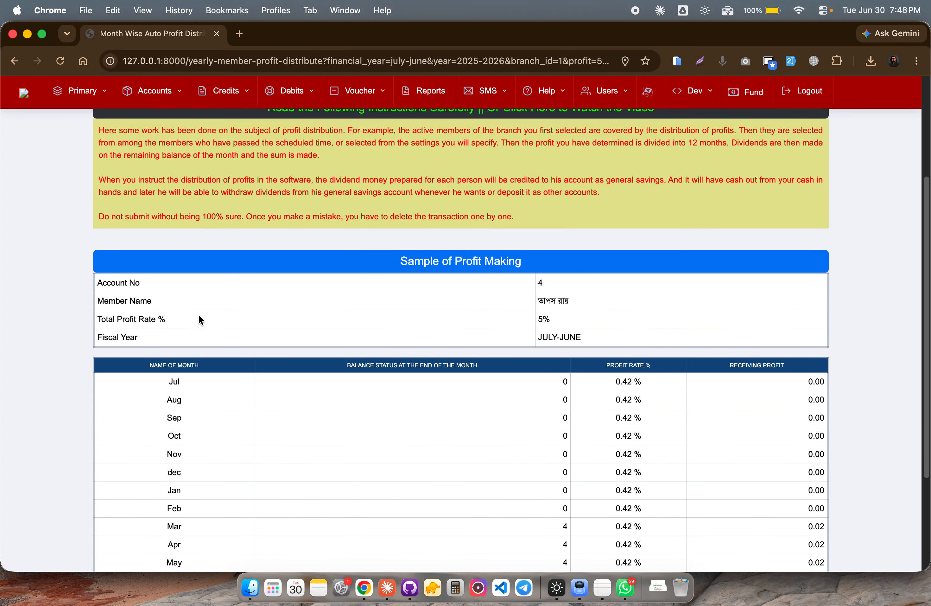
scroll(511, 337, "down", 1)
scroll(514, 343, "down", 3)
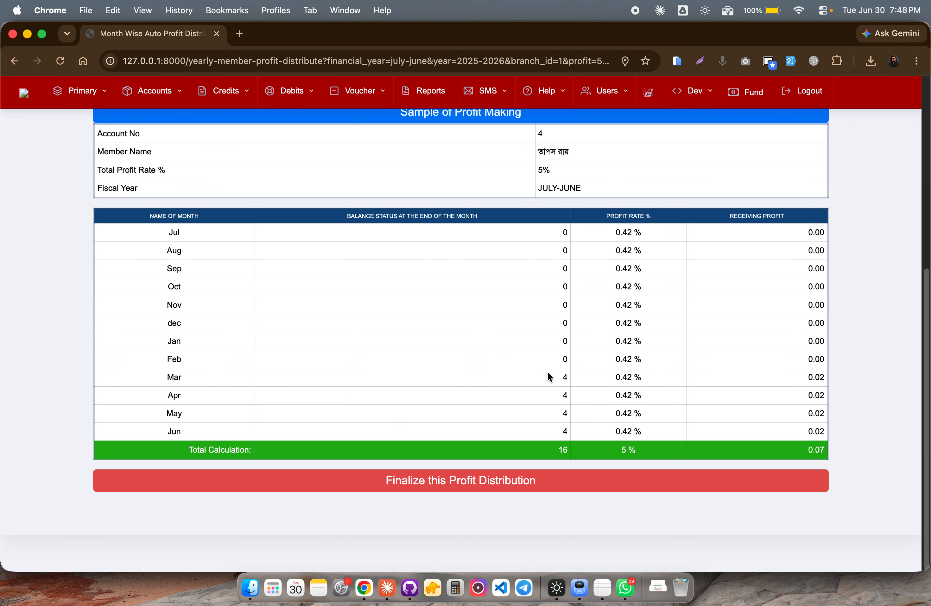
left_click_drag(549, 380, 576, 432)
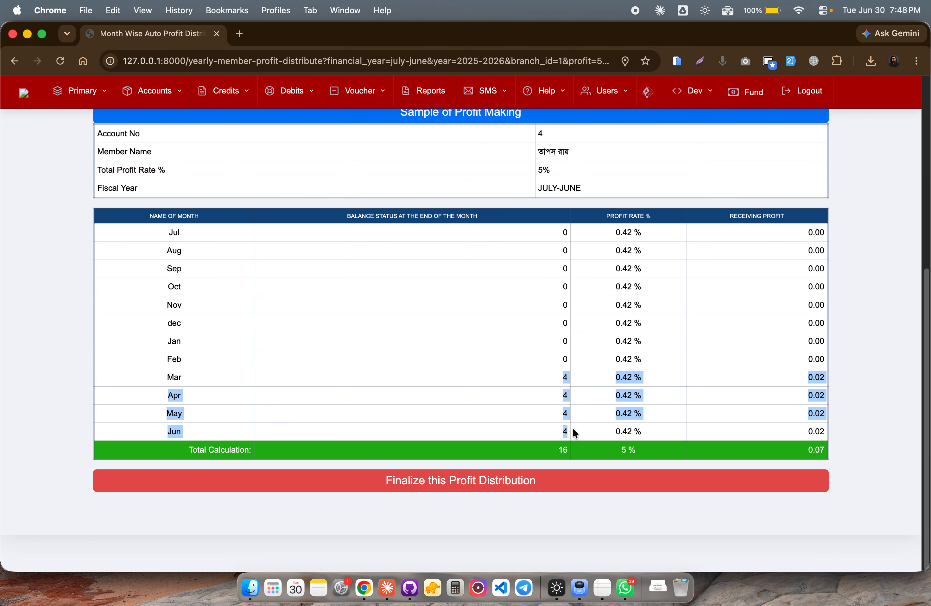
left_click(503, 380)
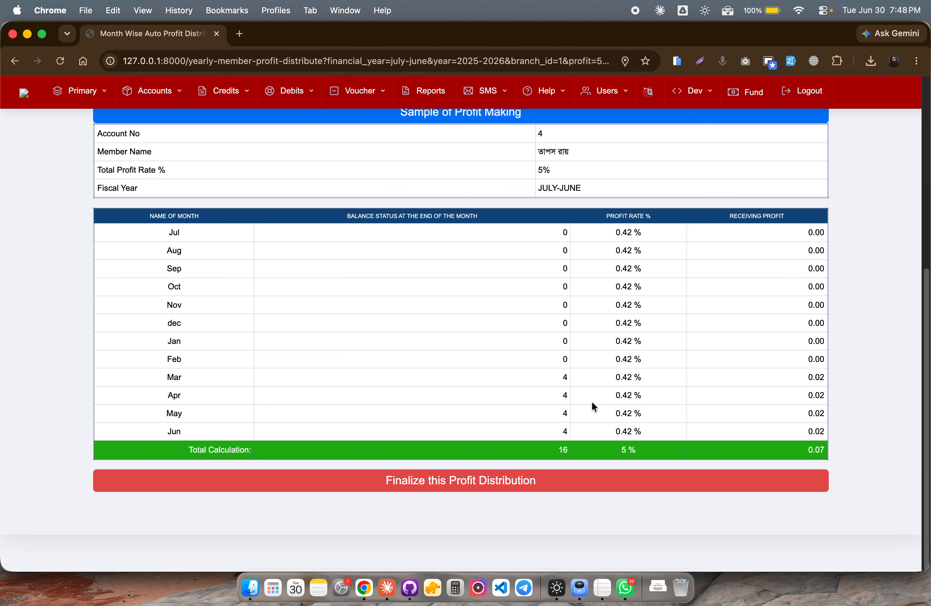
left_click_drag(818, 431, 826, 431)
Open Deposit to General AC in a new tab and look up the sample member by the account number on the distribution sheet
left_click(208, 96)
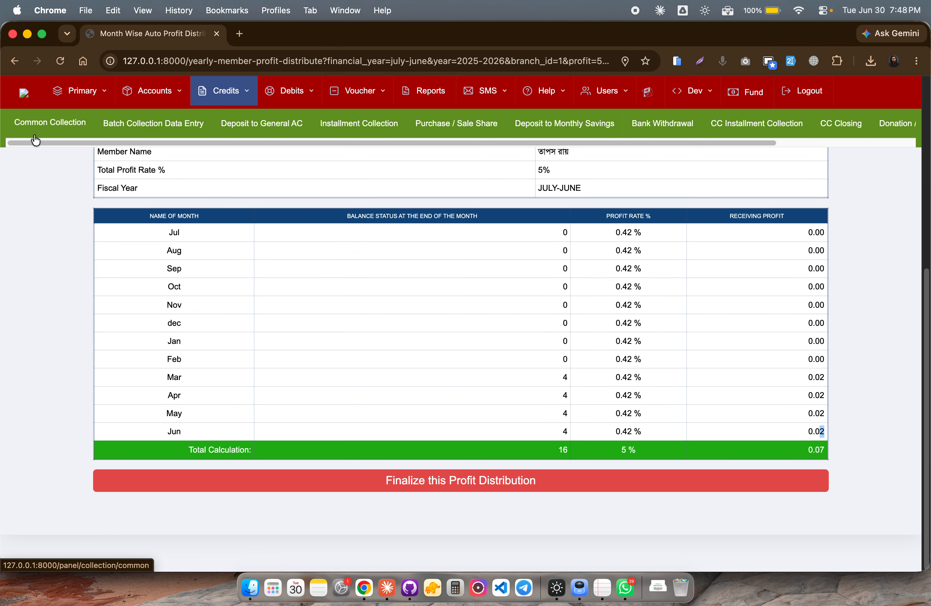
left_click(262, 123, "super")
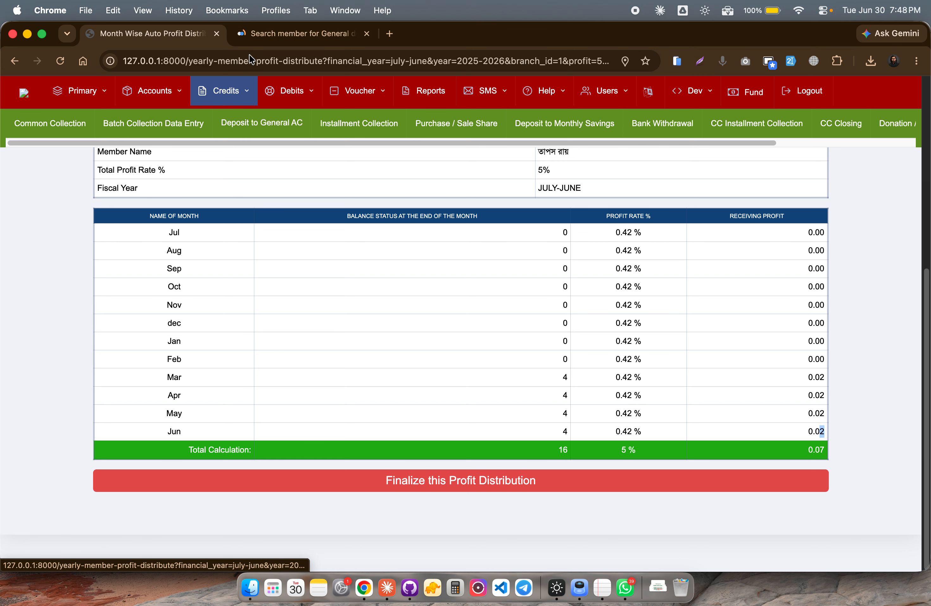
left_click(326, 40)
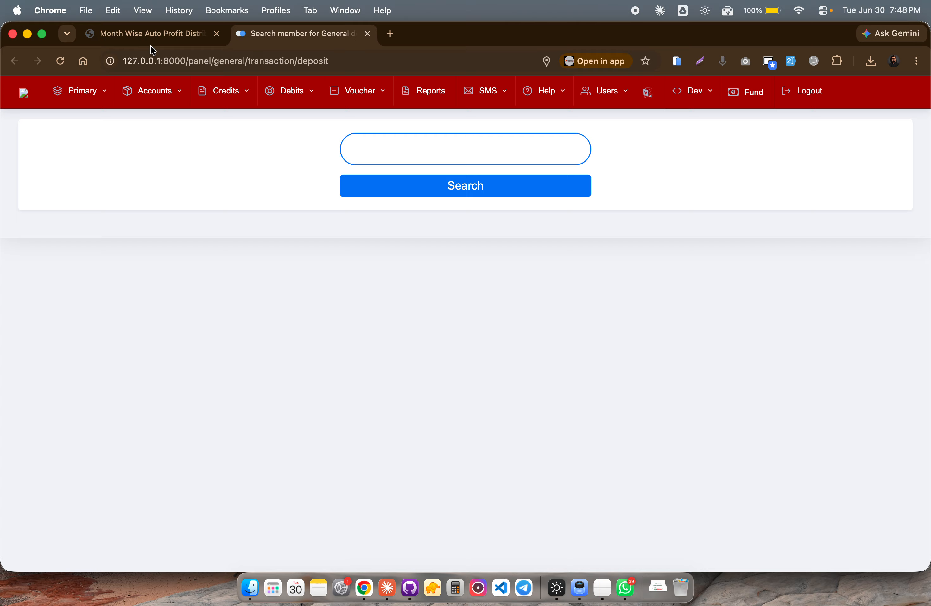
left_click(139, 32)
scroll(264, 212, "up", 8)
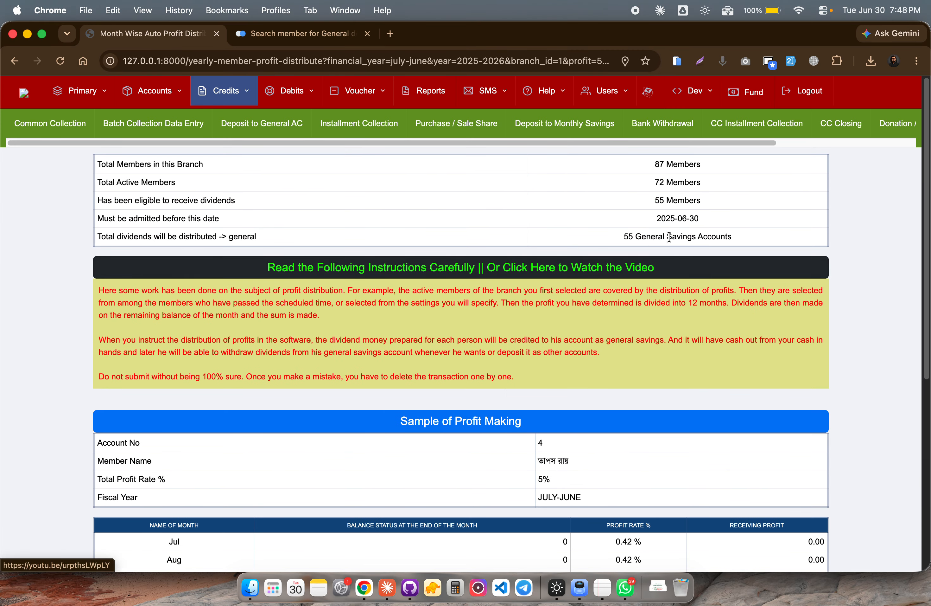
scroll(545, 418, "down", 1)
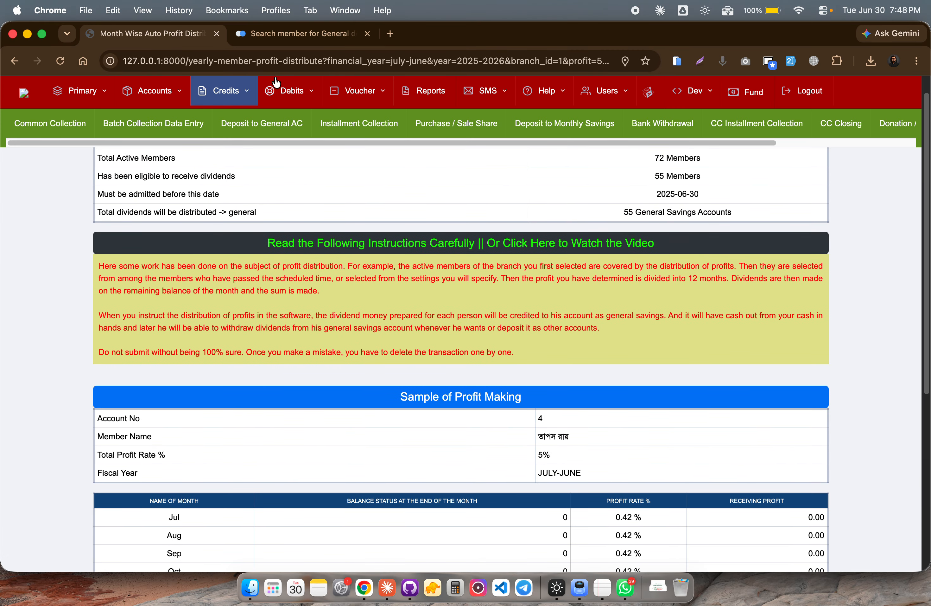
left_click(301, 34)
type("4")
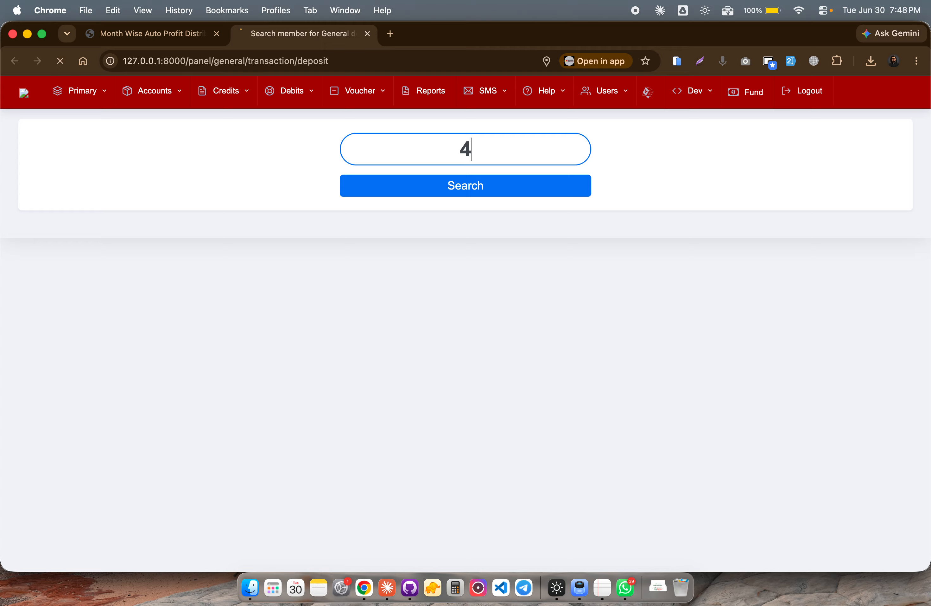
key("Return")
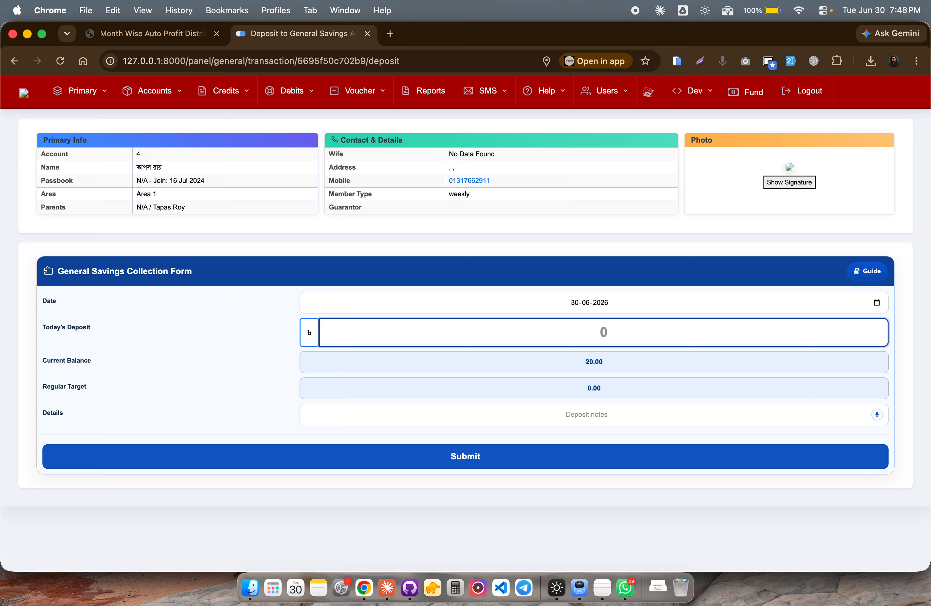
Deposit 100 into the sample member's general savings account and confirm the transaction
type("100")
key("Return")
key("Return")
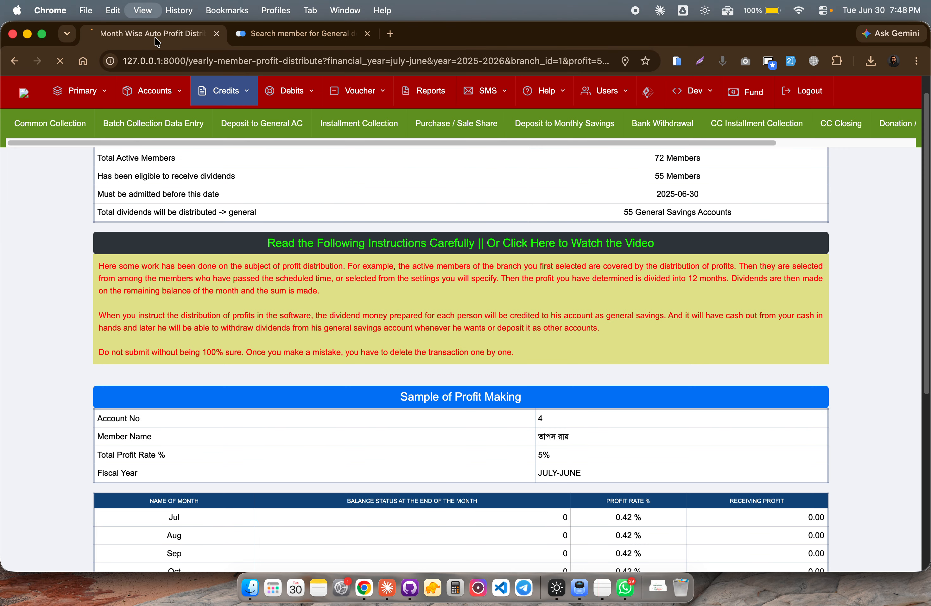
Check the sample member's June balance, profit rate, receiving profit and total profit on the refreshed distribution sheet
scroll(461, 339, "down", 5)
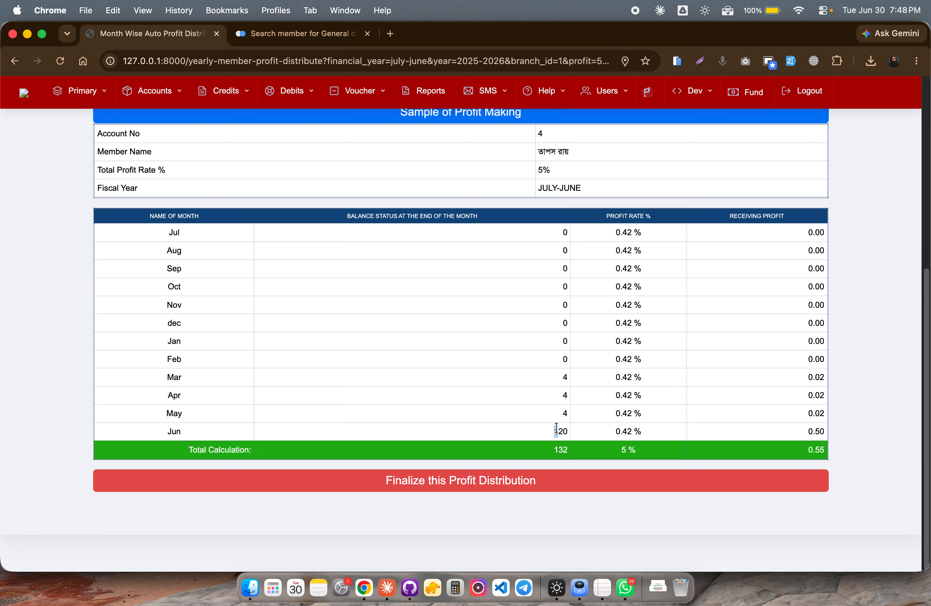
double_click(567, 431)
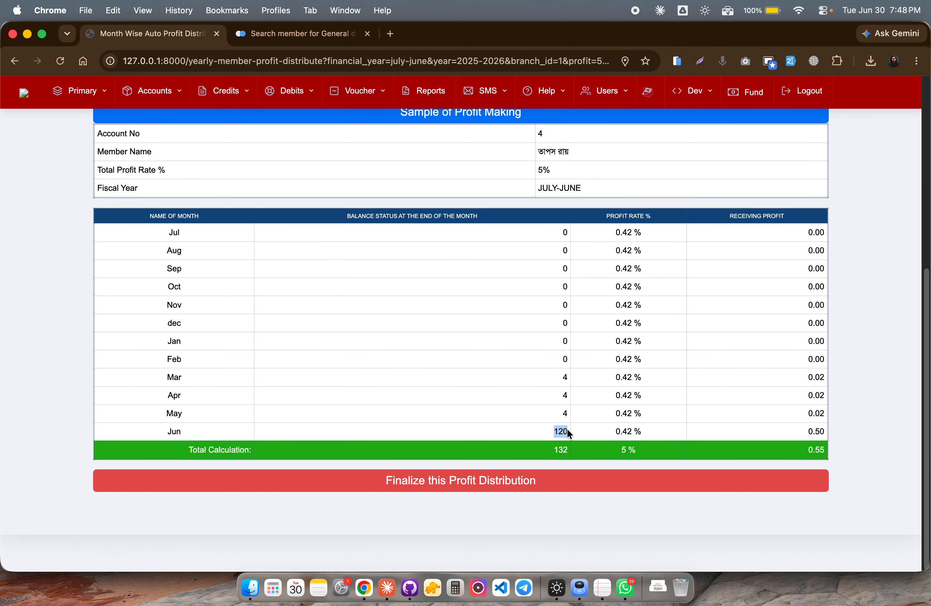
left_click(655, 427)
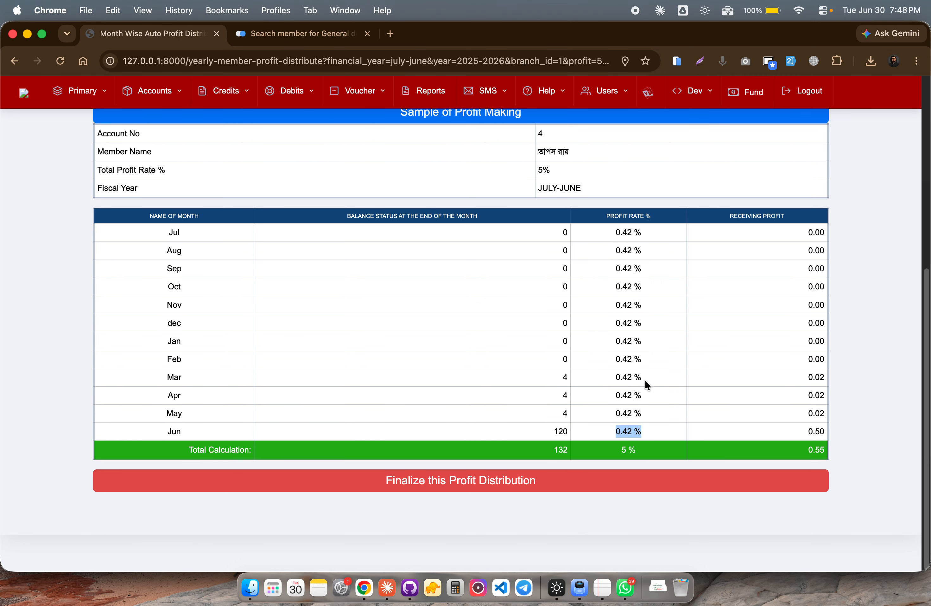
left_click_drag(806, 431, 835, 435)
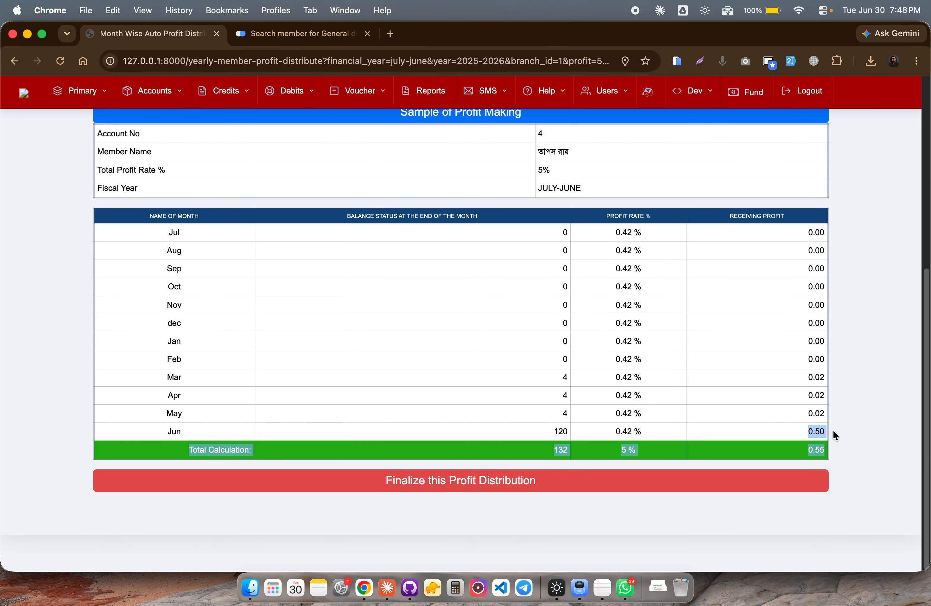
double_click(815, 452)
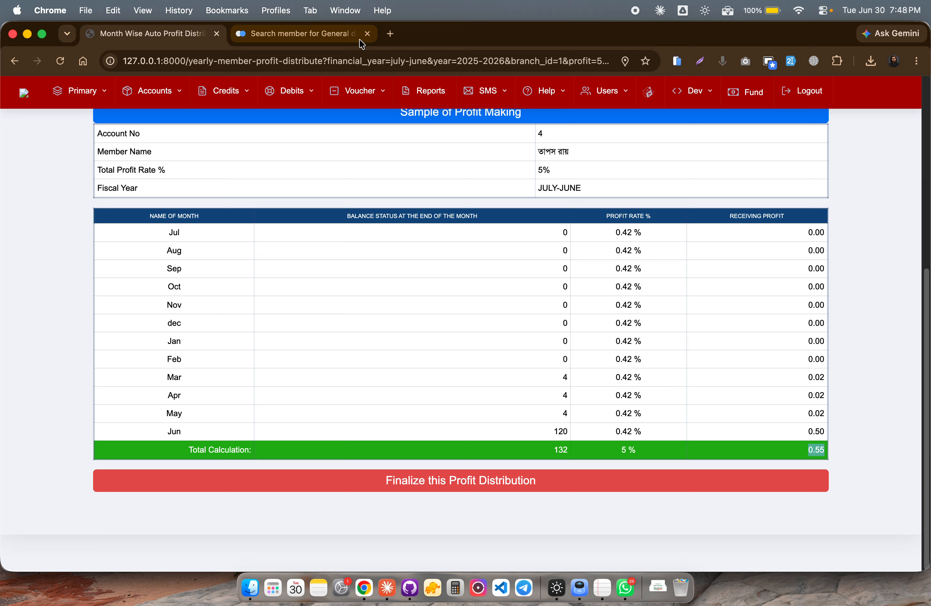
Look up the sample member again for a general savings deposit, then deposit 10000 and confirm it
left_click(333, 38)
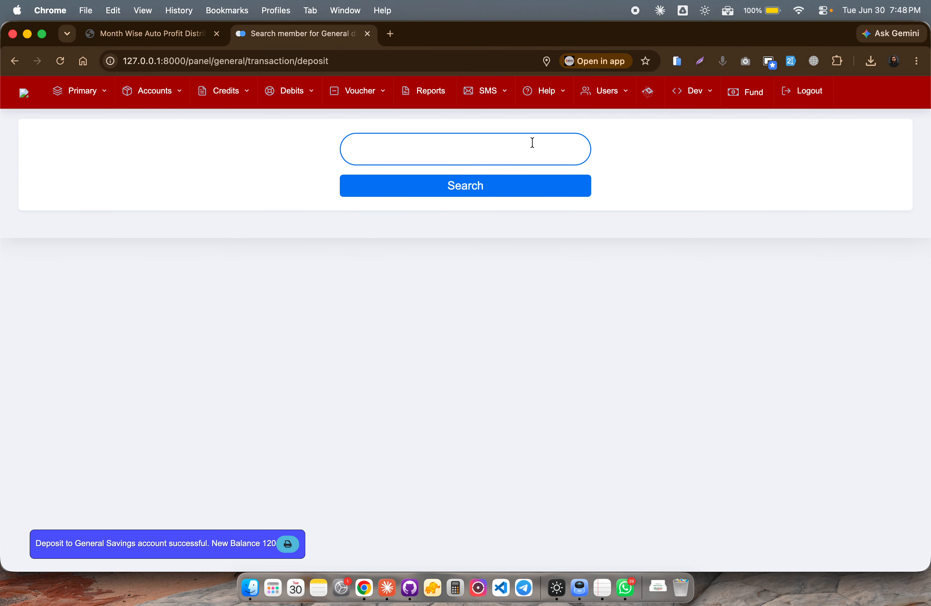
type("1")
key("BackSpace")
type("4")
key("Return")
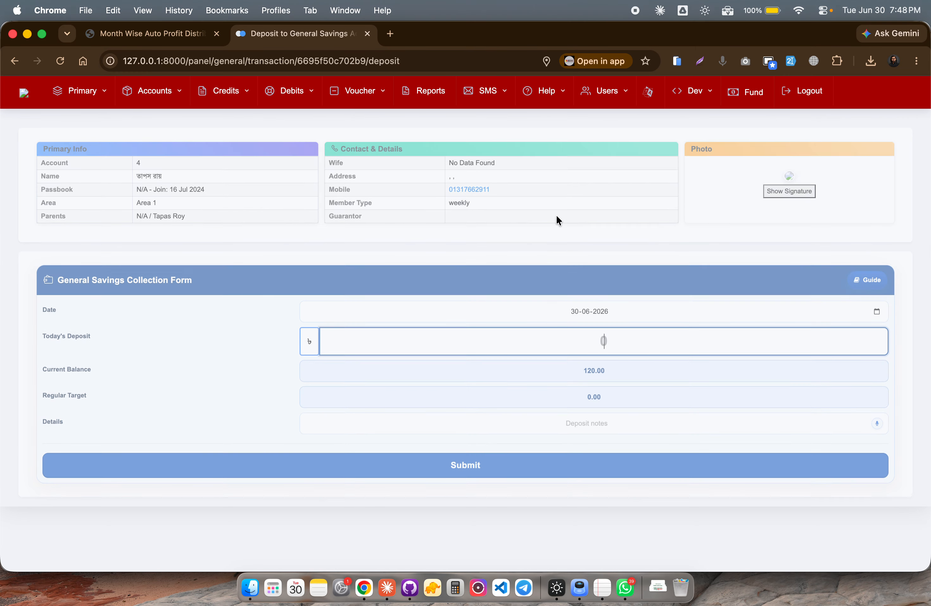
type("10000")
key("Return")
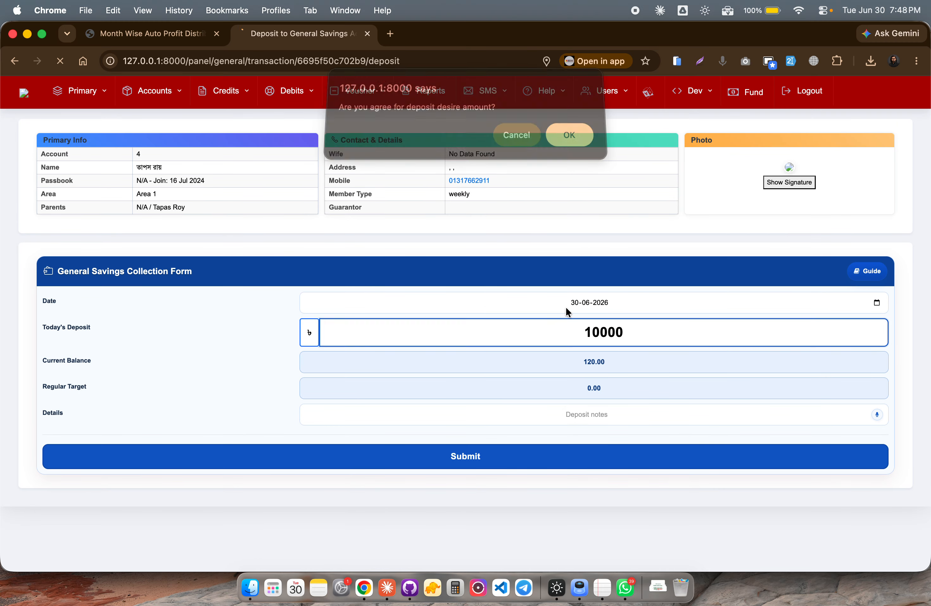
key("Return")
Close the deposit tab, reload the profit distribution sheet and check the sample member's June balance and profit rate
left_click(197, 35)
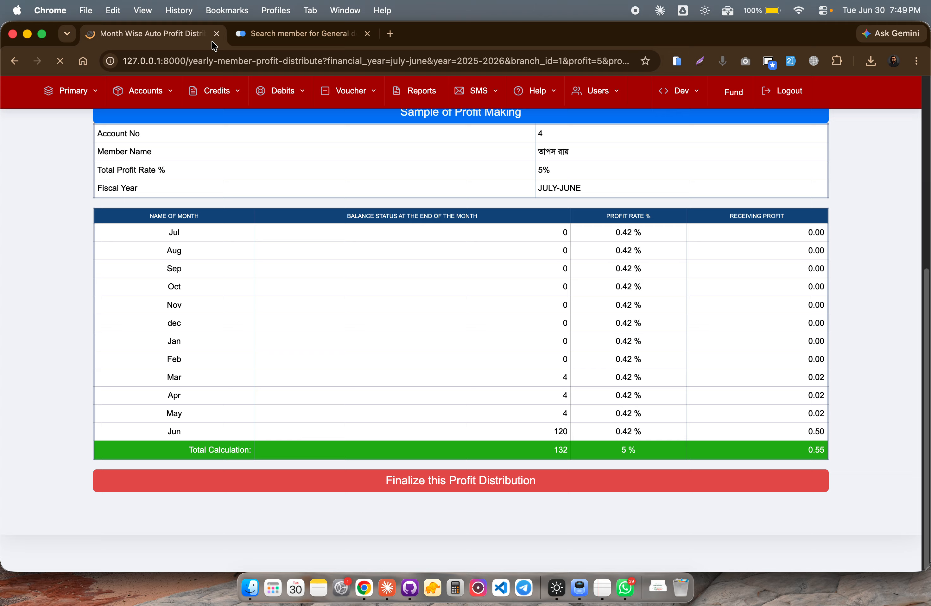
left_click(368, 35)
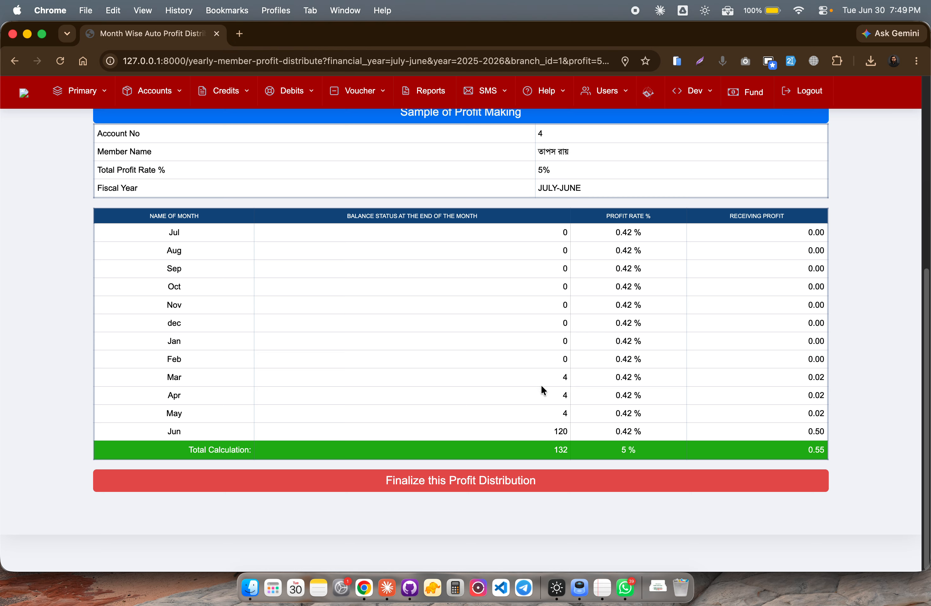
left_click(60, 61)
left_click_drag(553, 431, 630, 427)
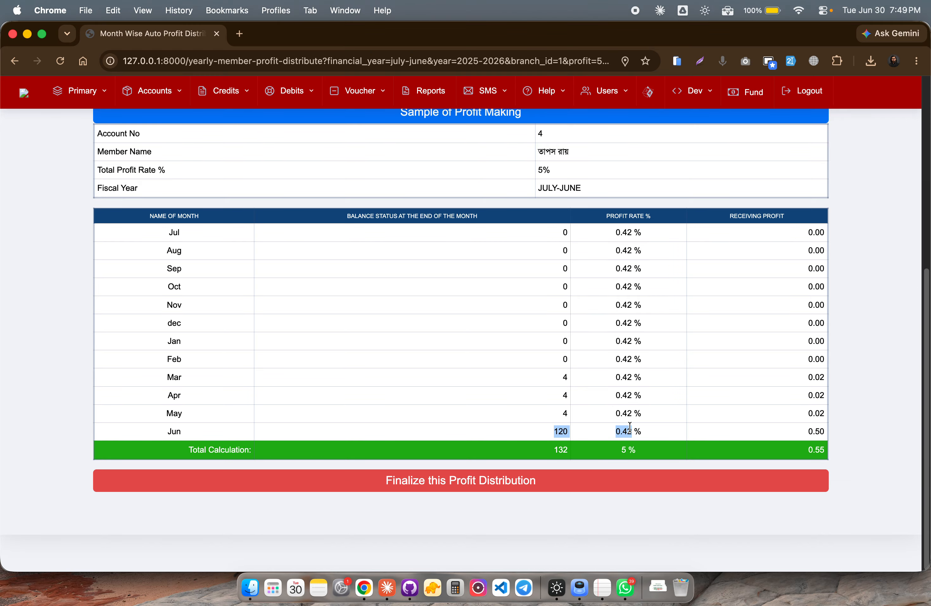
left_click(392, 386)
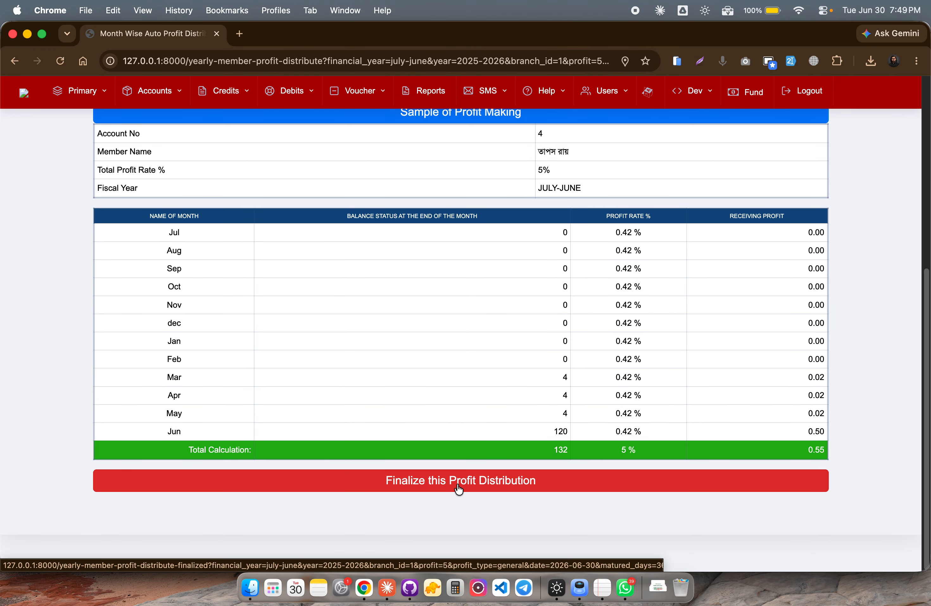
Go back to the Yearly Profit Distribution Form and run a preview without distributing the profit
scroll(249, 253, "up", 2)
scroll(249, 252, "up", 10)
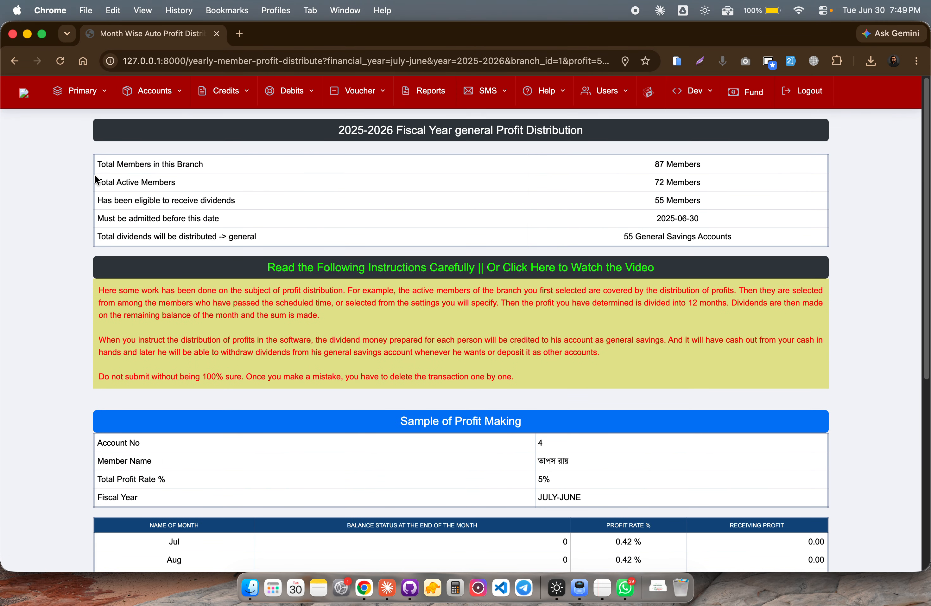
left_click(15, 63)
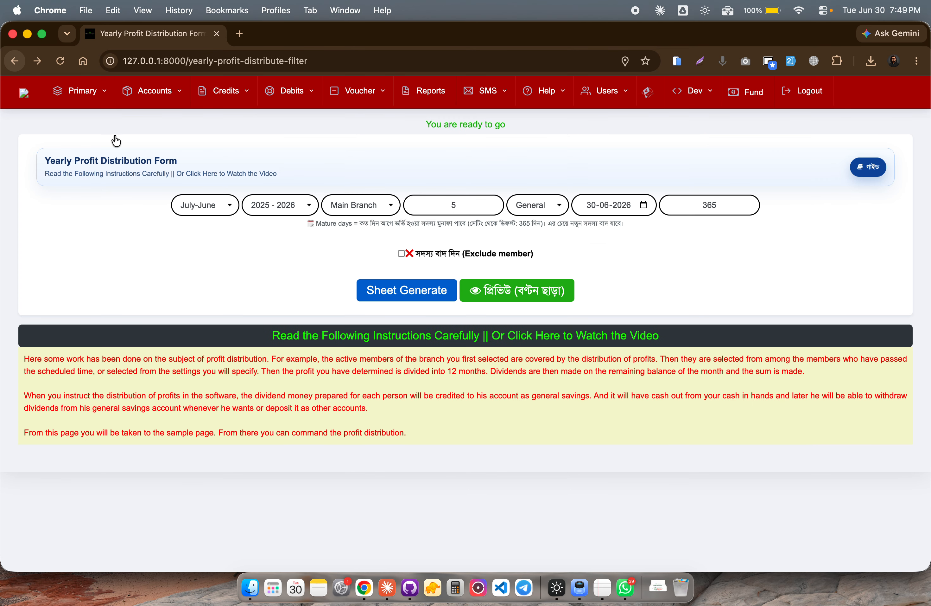
left_click(557, 302)
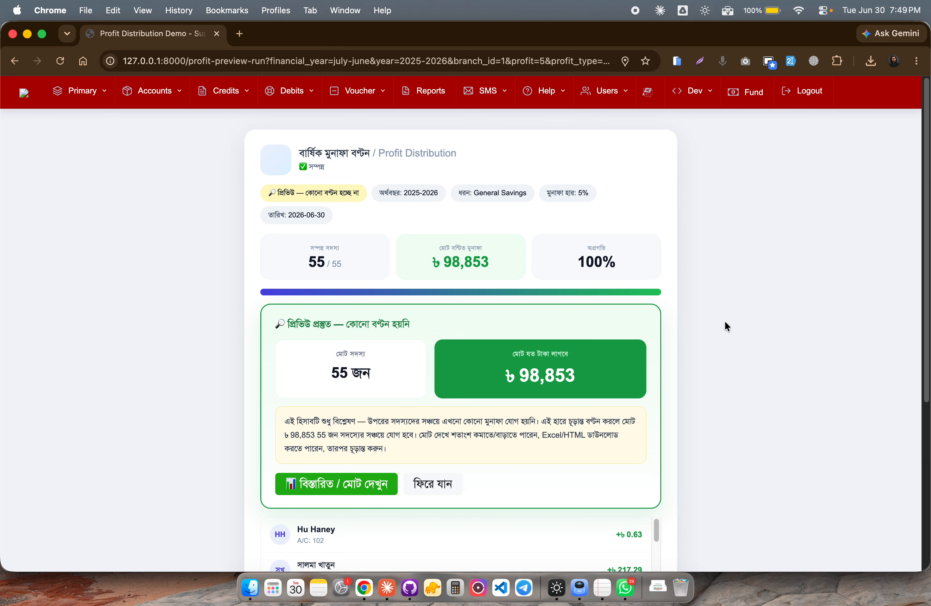
Examine the preview's processed member count, total profit amount and the note explaining that nothing has been distributed
scroll(211, 306, "down", 2)
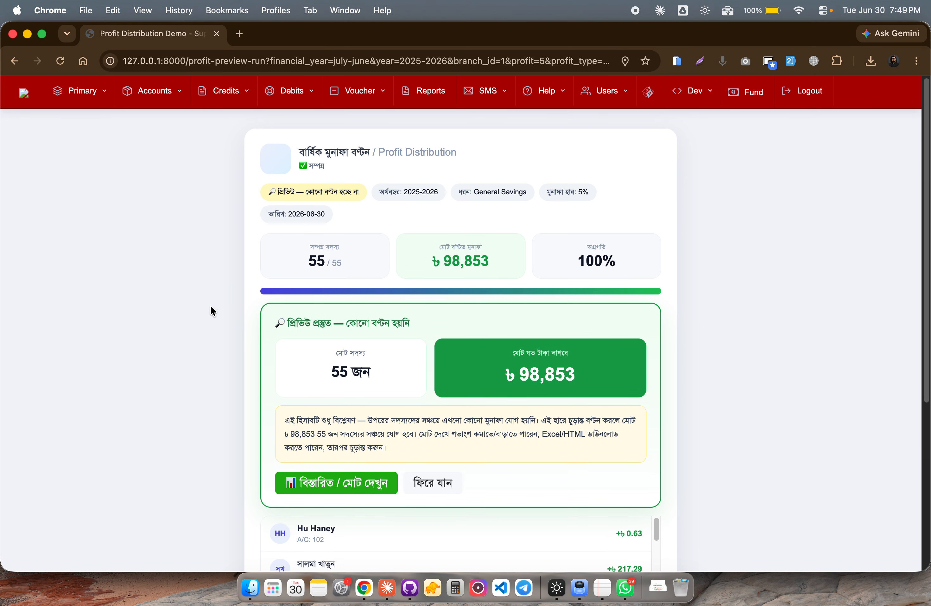
scroll(211, 305, "up", 2)
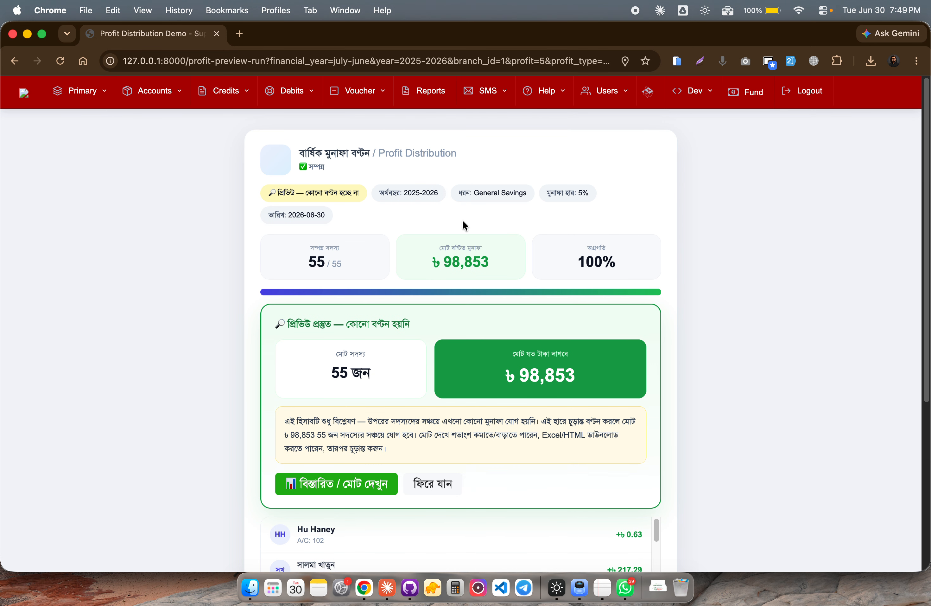
scroll(463, 220, "down", 1)
left_click_drag(347, 241, 309, 236)
left_click(473, 252)
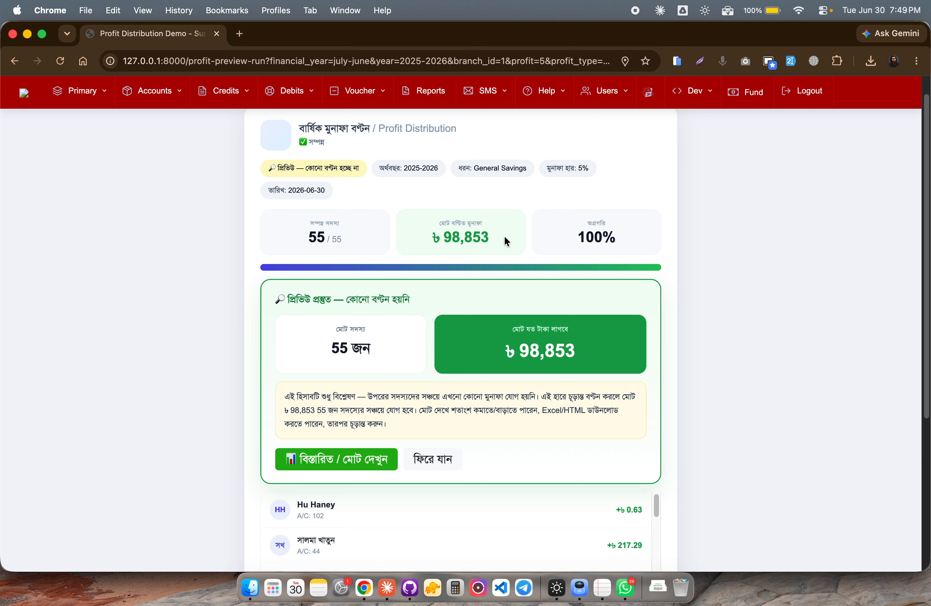
left_click_drag(495, 238, 443, 236)
left_click(536, 254)
scroll(386, 250, "down", 2)
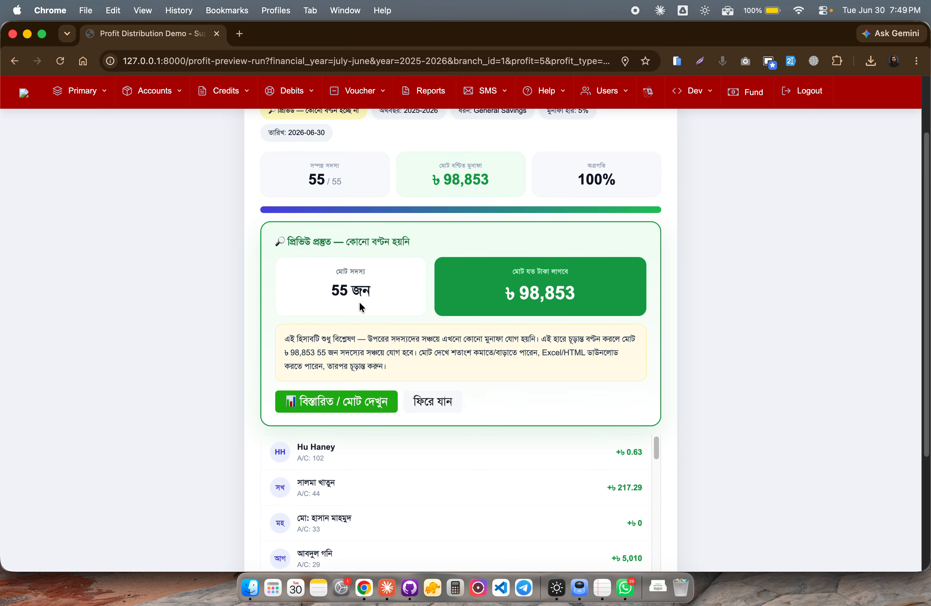
left_click_drag(353, 282, 235, 271)
left_click(234, 270)
left_click_drag(285, 337, 509, 372)
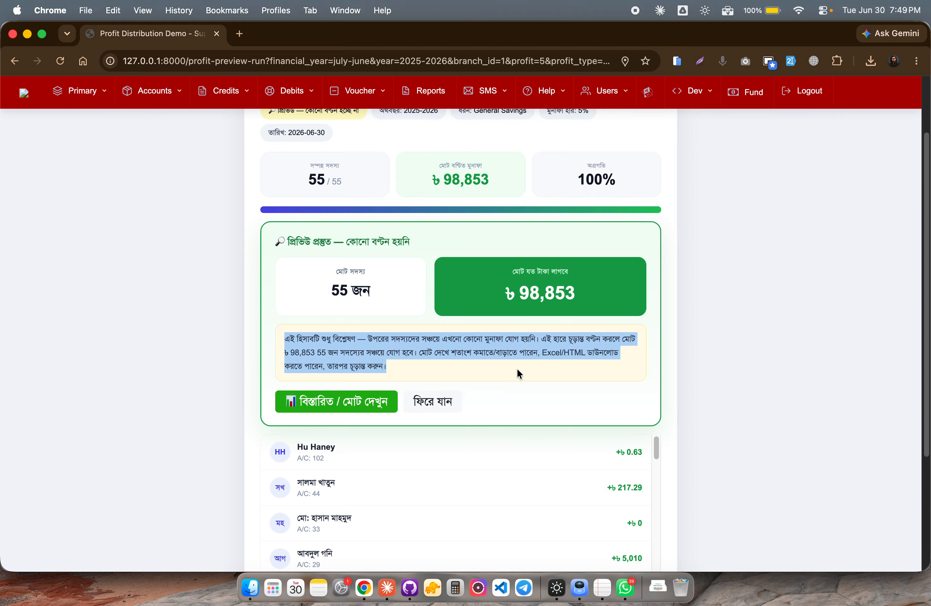
left_click(517, 368)
Review the profit listed for each member in the preview and open its detailed totals
scroll(518, 370, "down", 2)
scroll(233, 326, "down", 2)
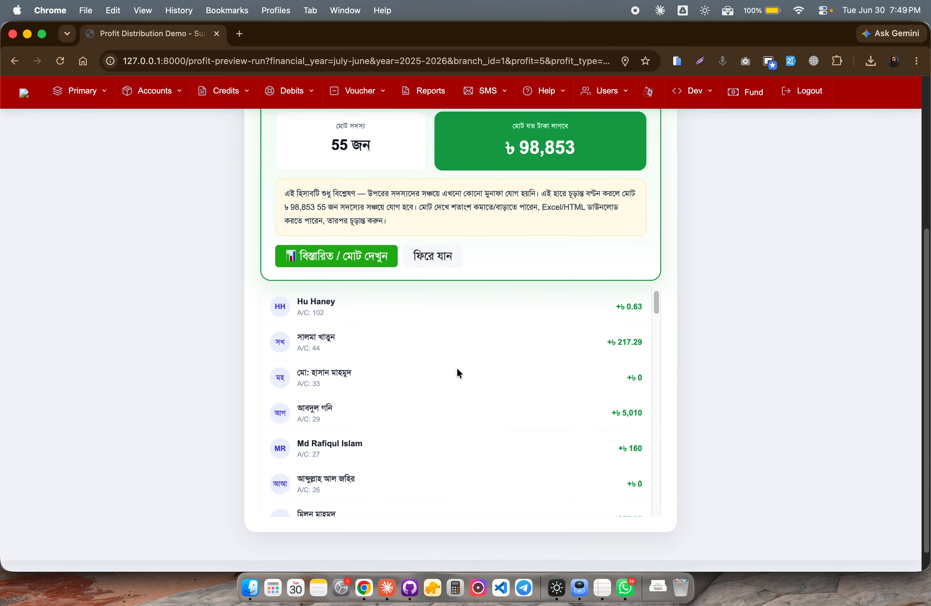
scroll(513, 376, "down", 10)
scroll(514, 379, "down", 5)
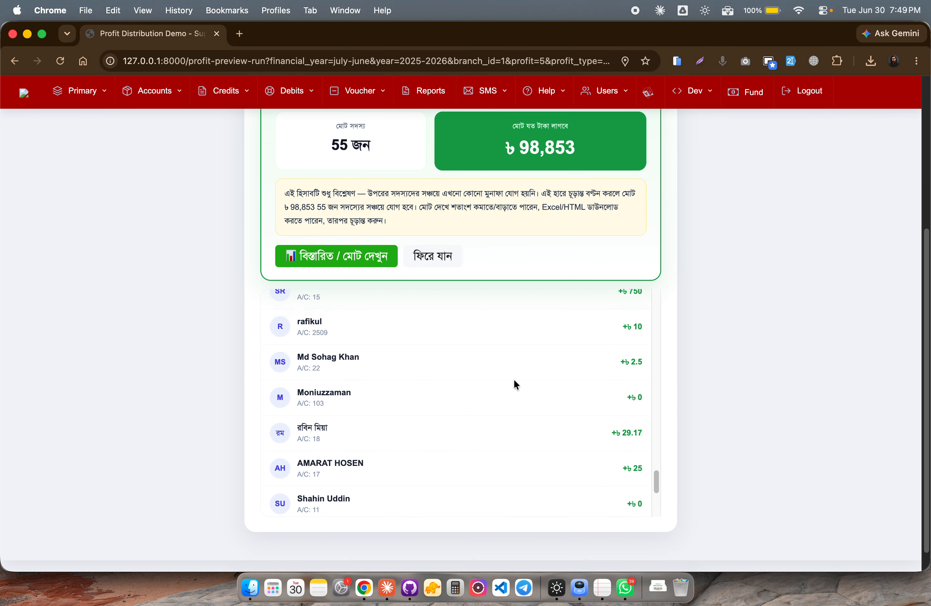
scroll(514, 378, "up", 8)
left_click(335, 266)
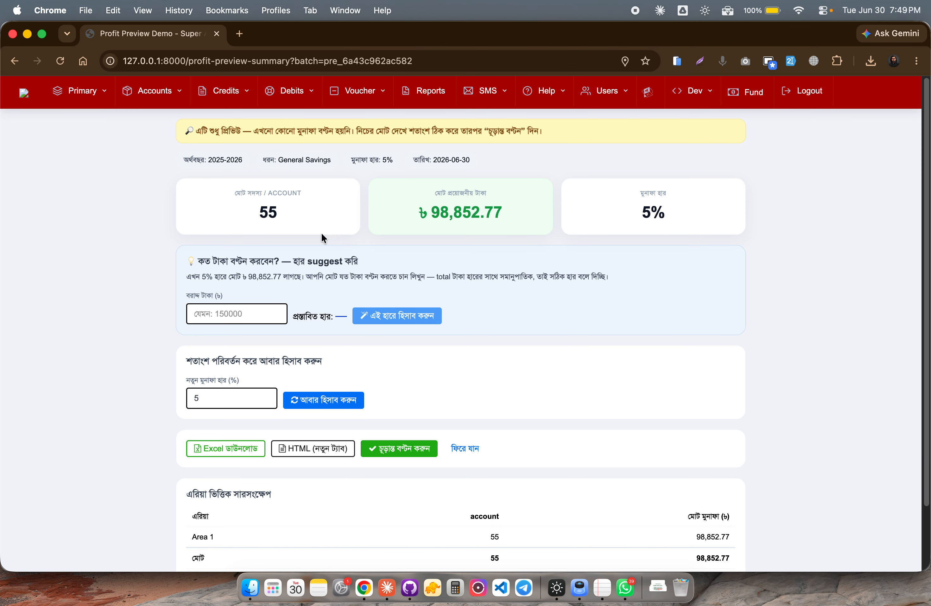
Examine the summary's total required amount, rate adjustment sections, export options and area-wise totals
scroll(149, 337, "down", 1)
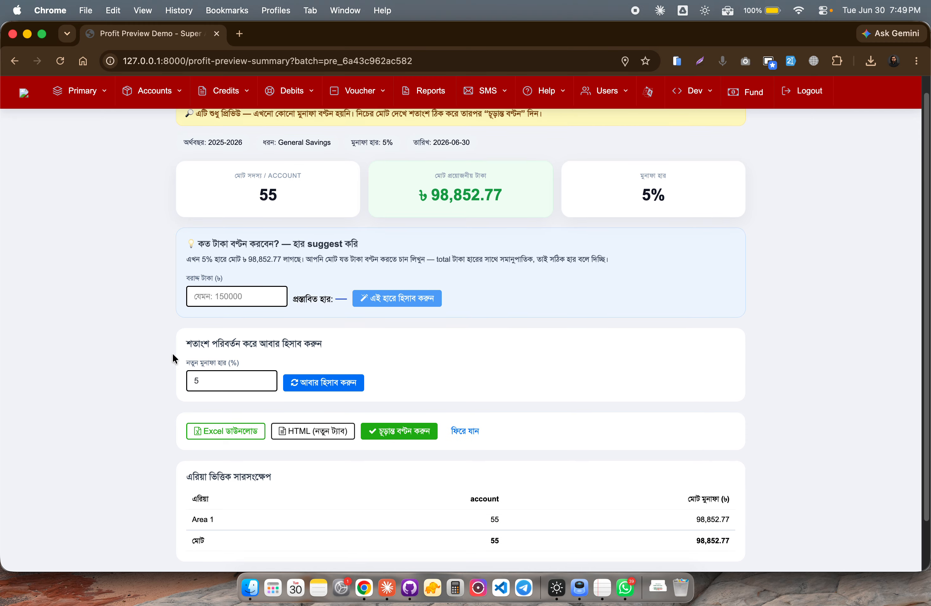
scroll(417, 263, "down", 3)
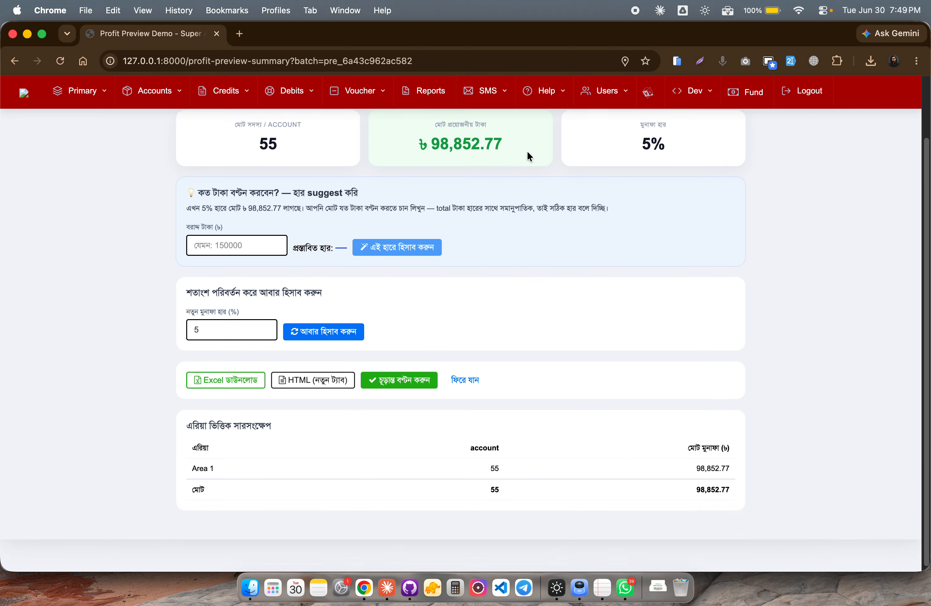
left_click_drag(528, 153, 414, 130)
left_click(516, 167)
scroll(516, 154, "up", 3)
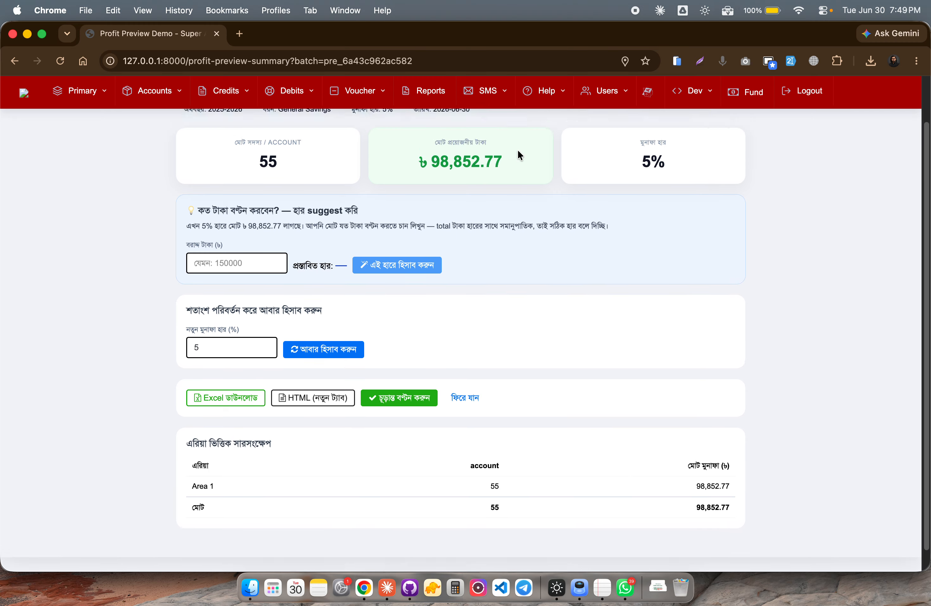
left_click_drag(487, 215, 429, 214)
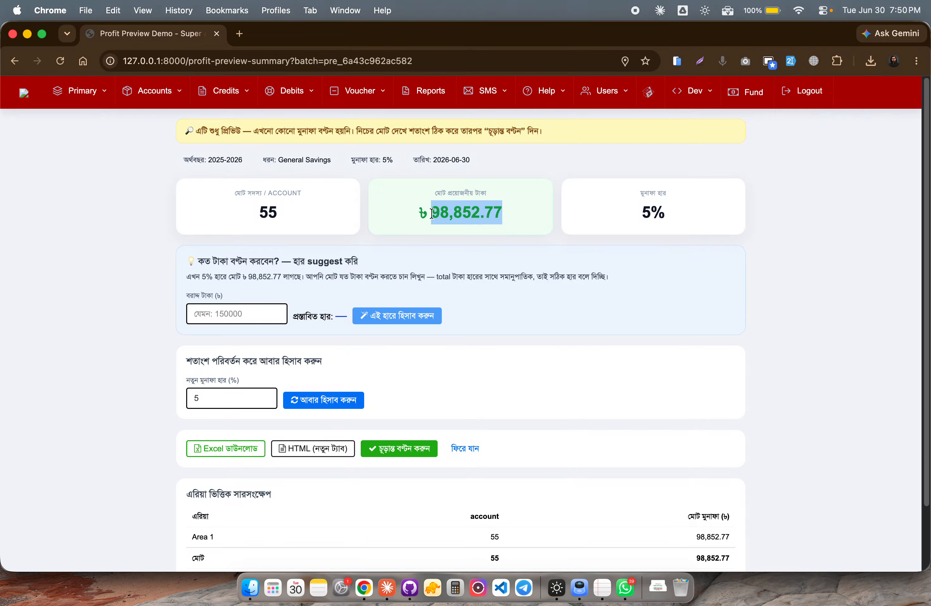
left_click(540, 218)
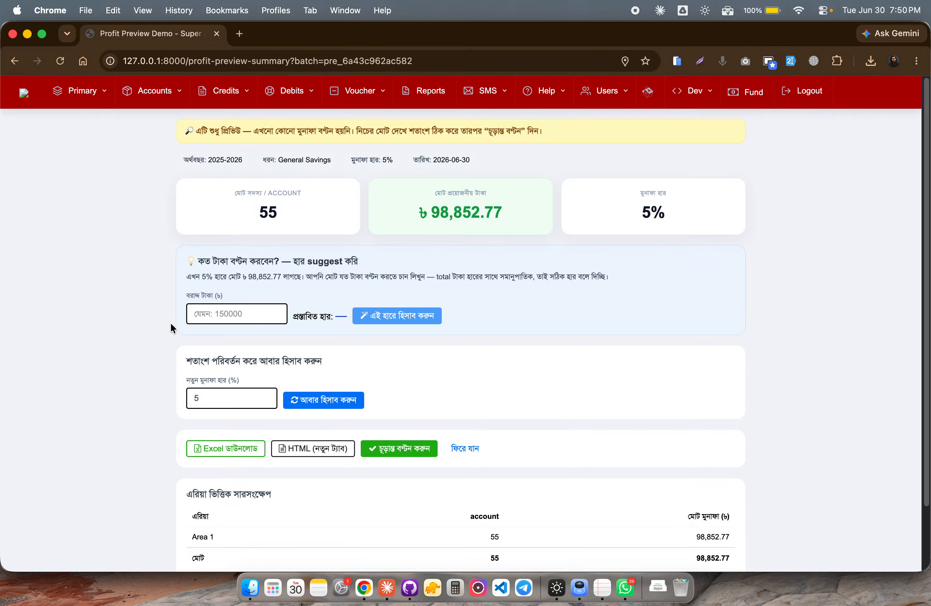
Enter 90000 as the allocated amount and recalculate the preview at the suggested 4.55% rate
left_click(236, 317)
type("90000")
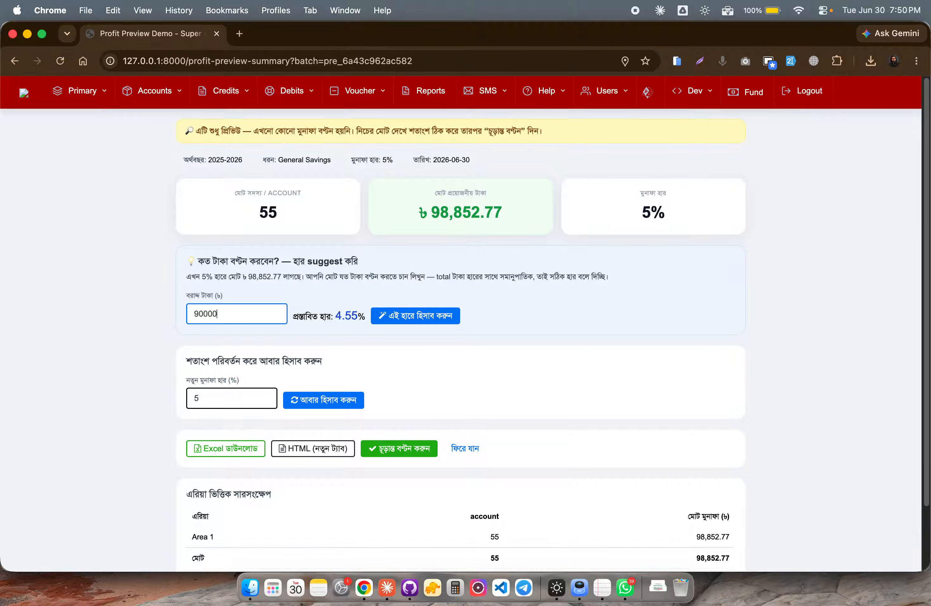
left_click_drag(333, 314, 356, 314)
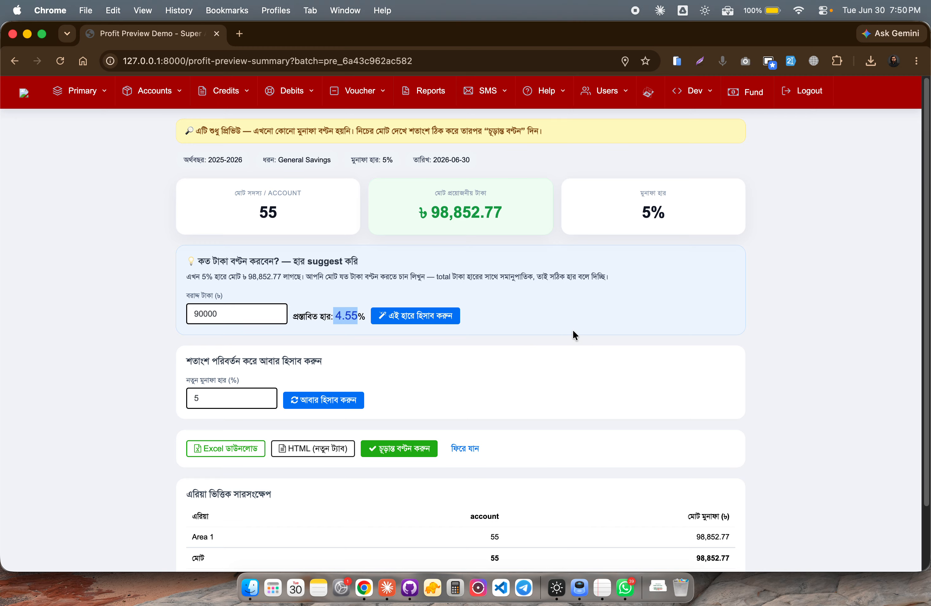
left_click(414, 321)
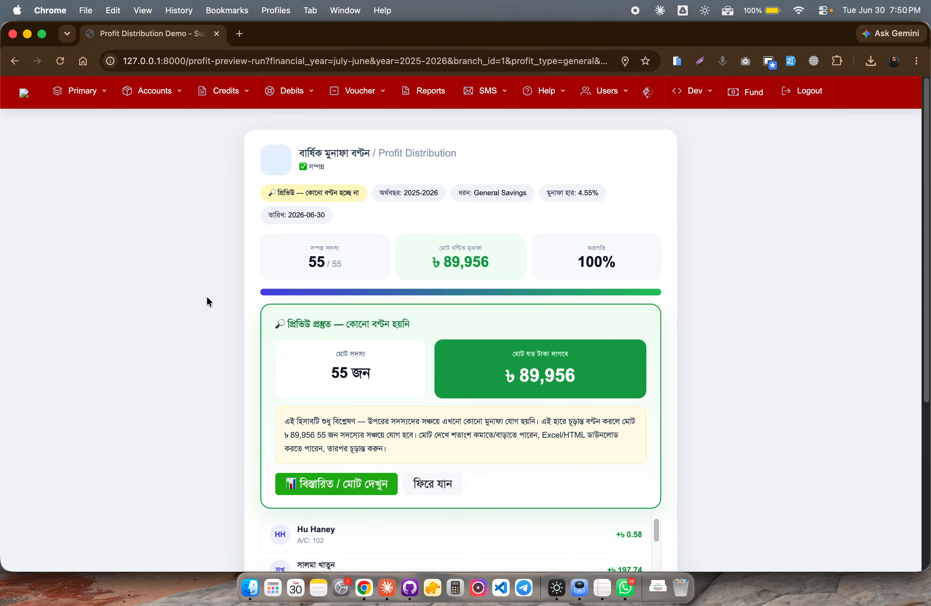
Check the recalculated total and member profits for the 4.55% rate, and open the detailed summary
scroll(605, 351, "down", 3)
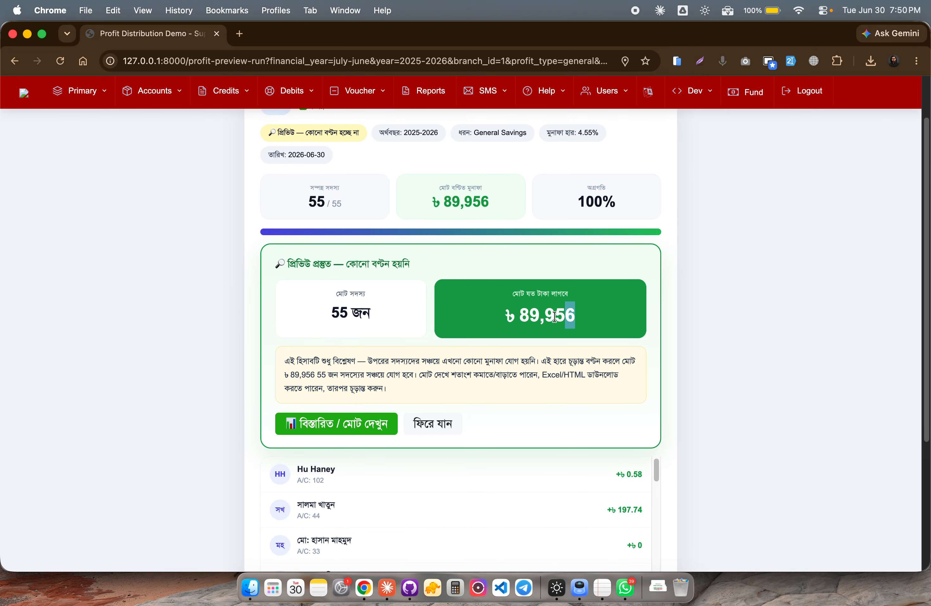
left_click_drag(554, 317, 505, 317)
left_click(606, 315)
scroll(437, 314, "down", 5)
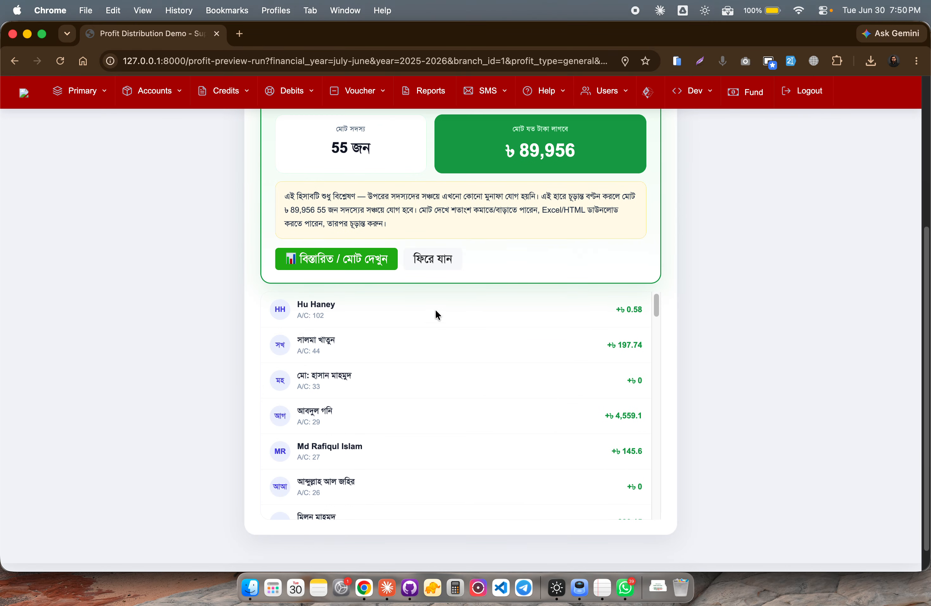
left_click(357, 271)
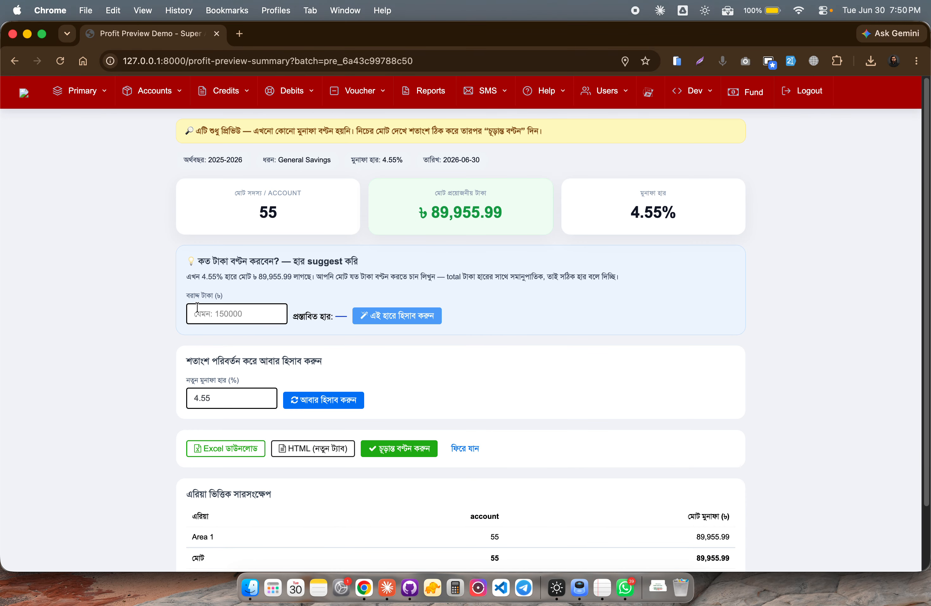
scroll(147, 350, "down", 3)
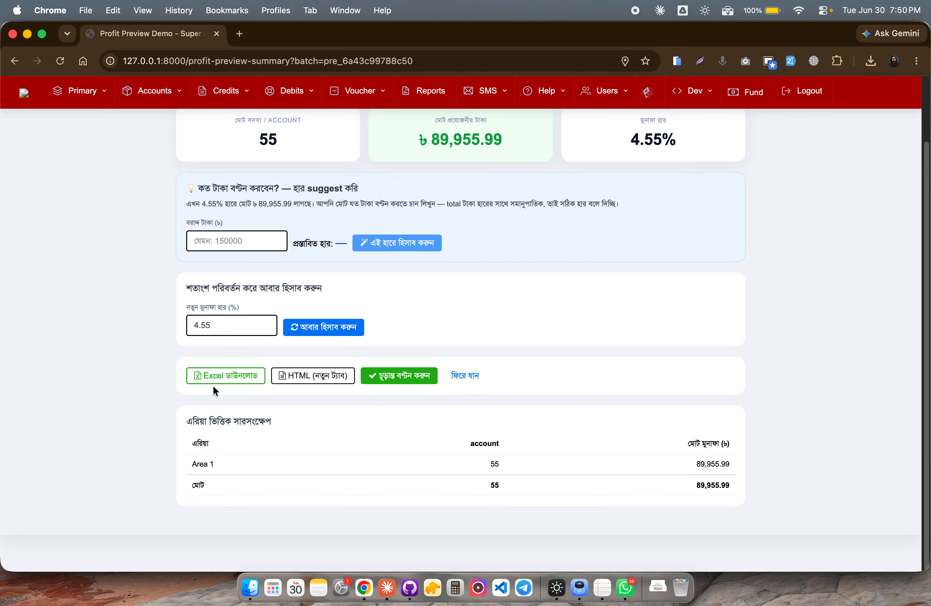
left_click(221, 379)
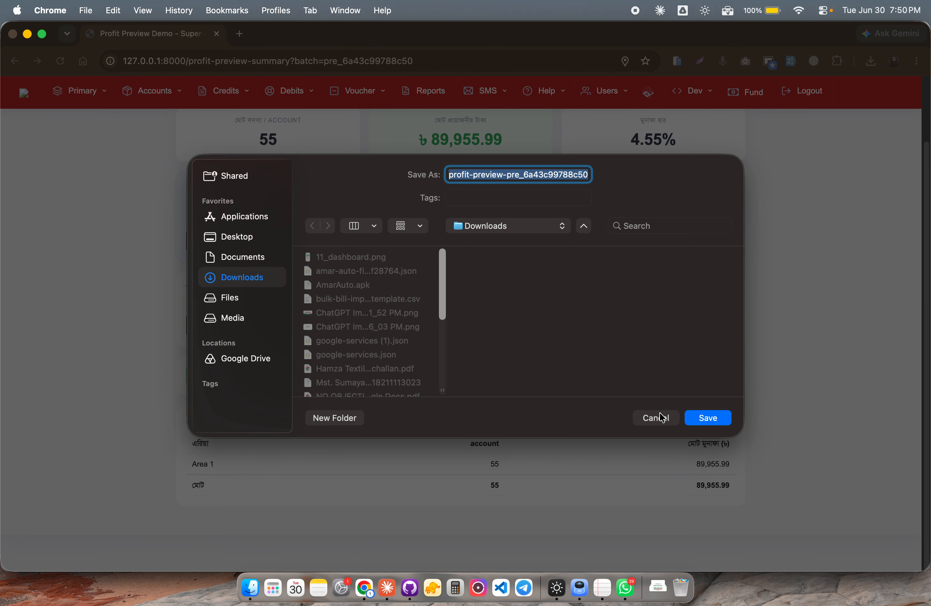
left_click(663, 417)
Open the HTML version of the 4.55% profit preview, review its full member list and return to the summary page
left_click(297, 375)
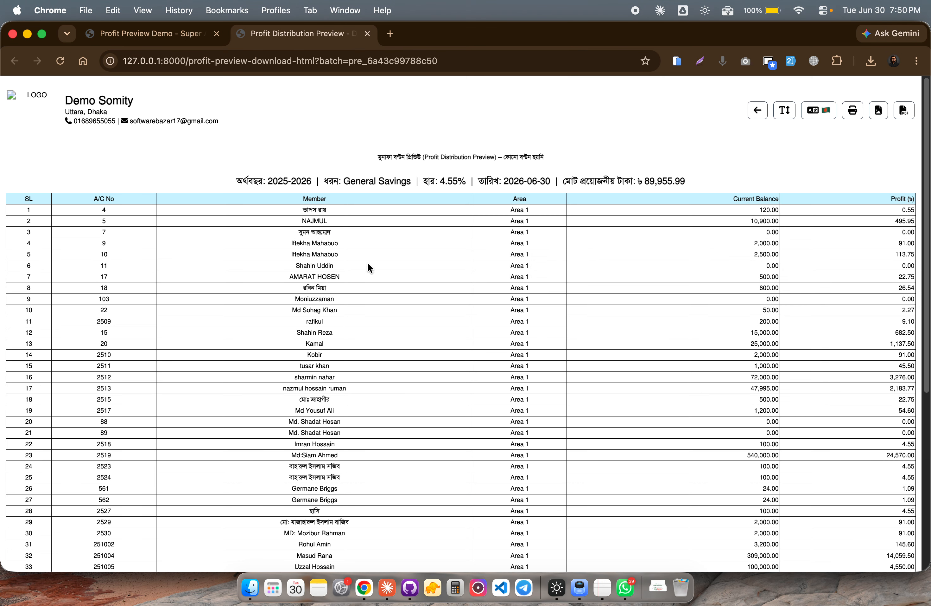
scroll(373, 297, "down", 10)
scroll(381, 320, "up", 10)
scroll(269, 181, "down", 10)
scroll(204, 173, "up", 10)
left_click(177, 33)
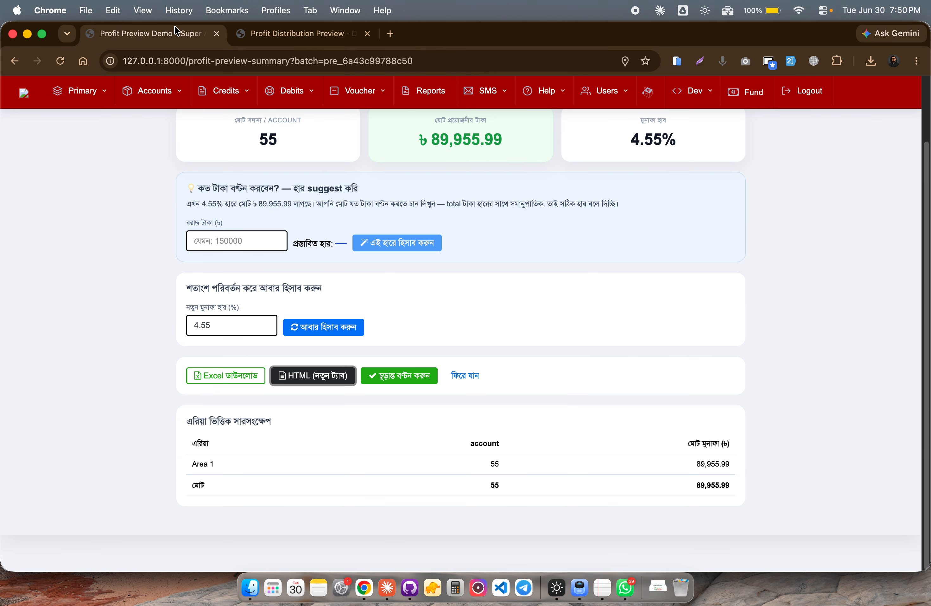
scroll(357, 273, "up", 4)
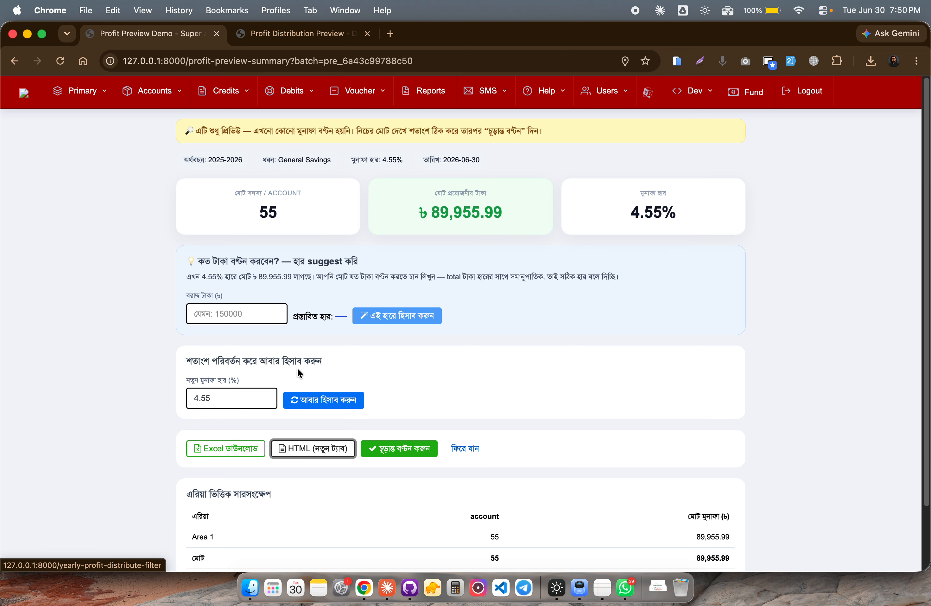
scroll(413, 384, "down", 3)
left_click(413, 385)
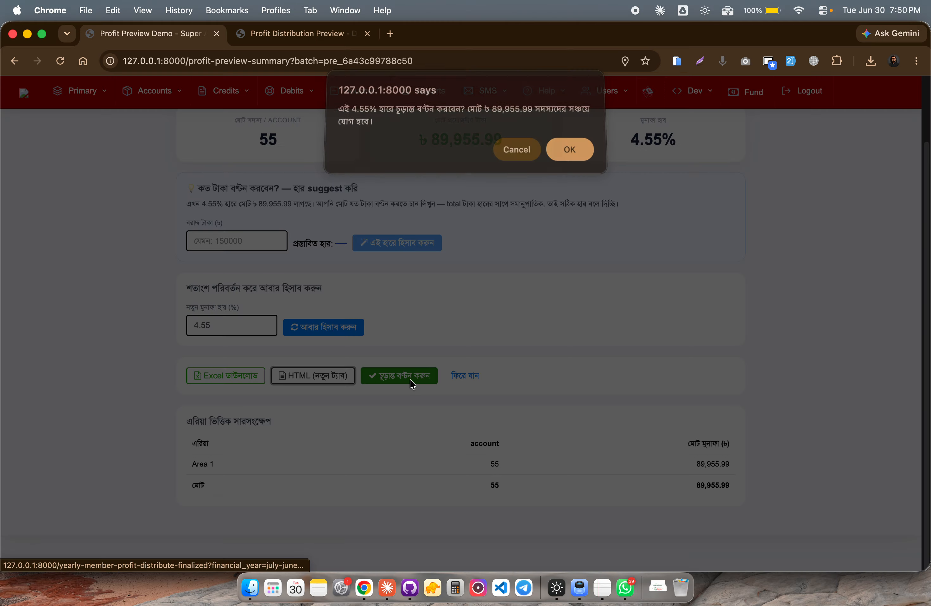
left_click(513, 151)
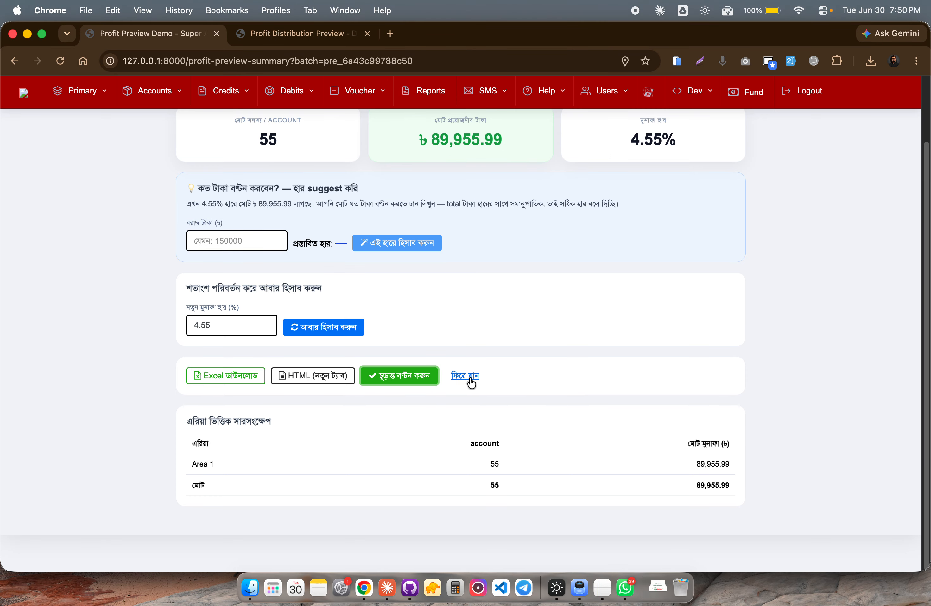
Return to the yearly profit distribution form, enable member exclusion and enter the account number of the member to exclude
left_click(470, 376)
left_click(417, 255)
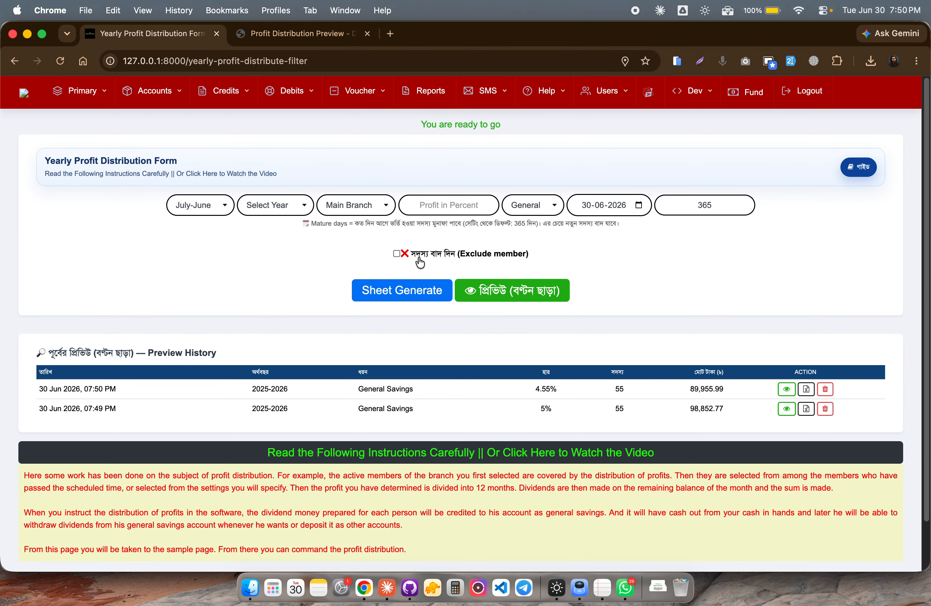
type("4")
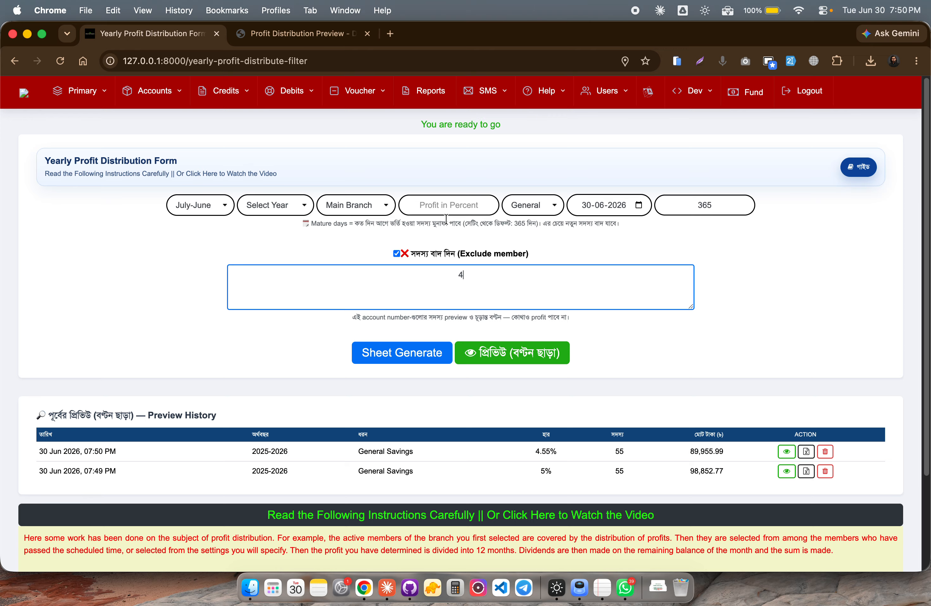
Copy the 4.55 rate from the latest preview history entry into the form's profit percentage
left_click(458, 203)
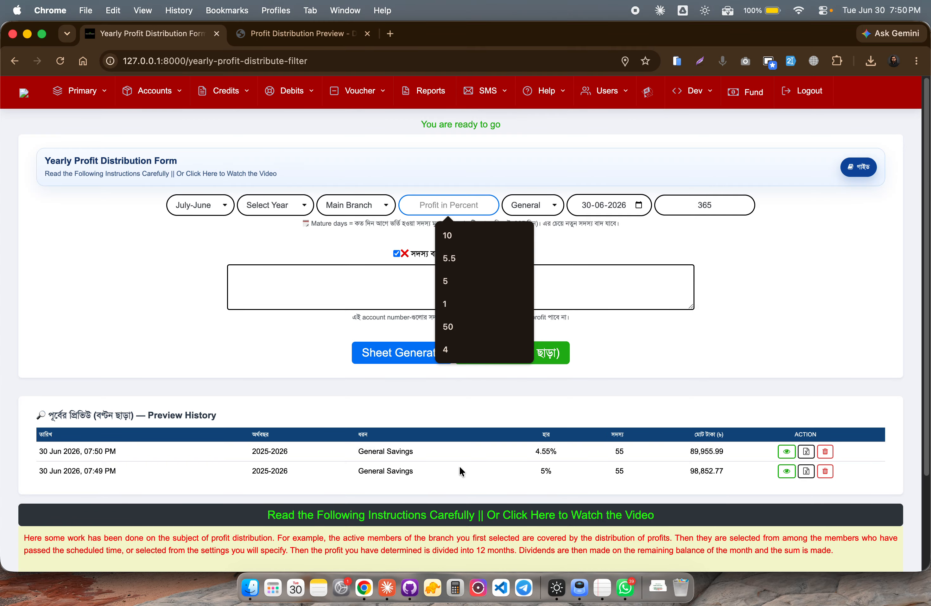
left_click(534, 451)
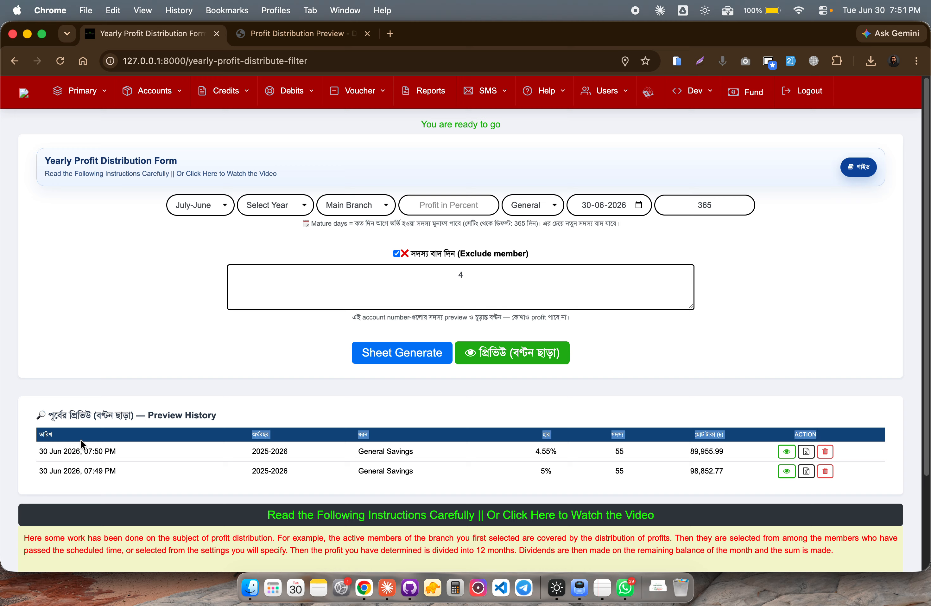
left_click_drag(40, 448, 581, 453)
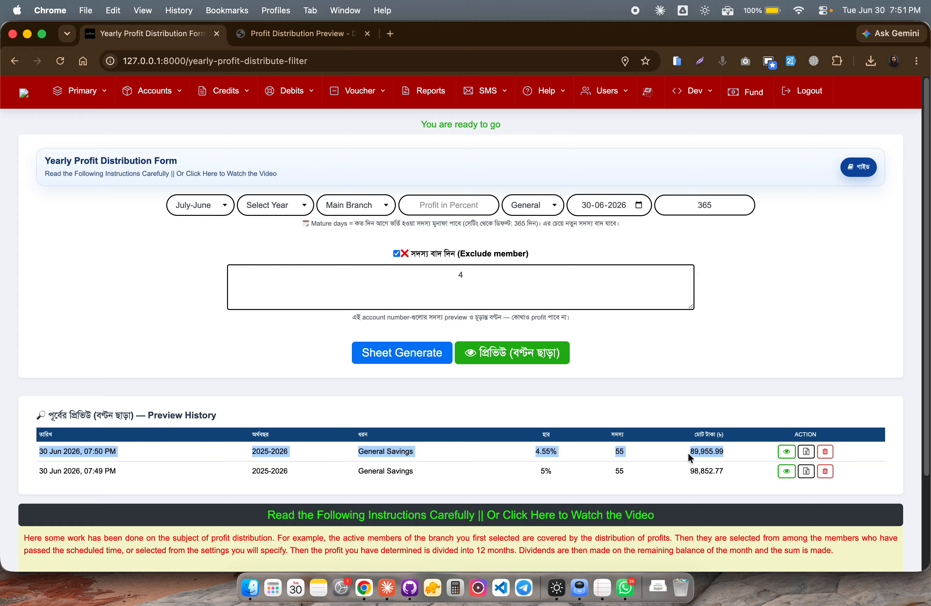
left_click_drag(689, 452, 726, 449)
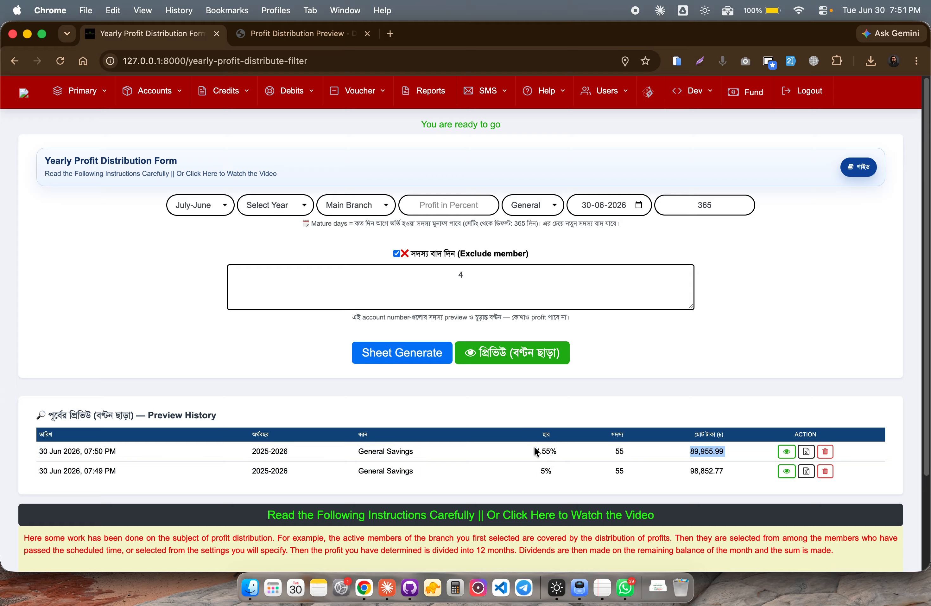
left_click_drag(535, 451, 553, 448)
key("super+c")
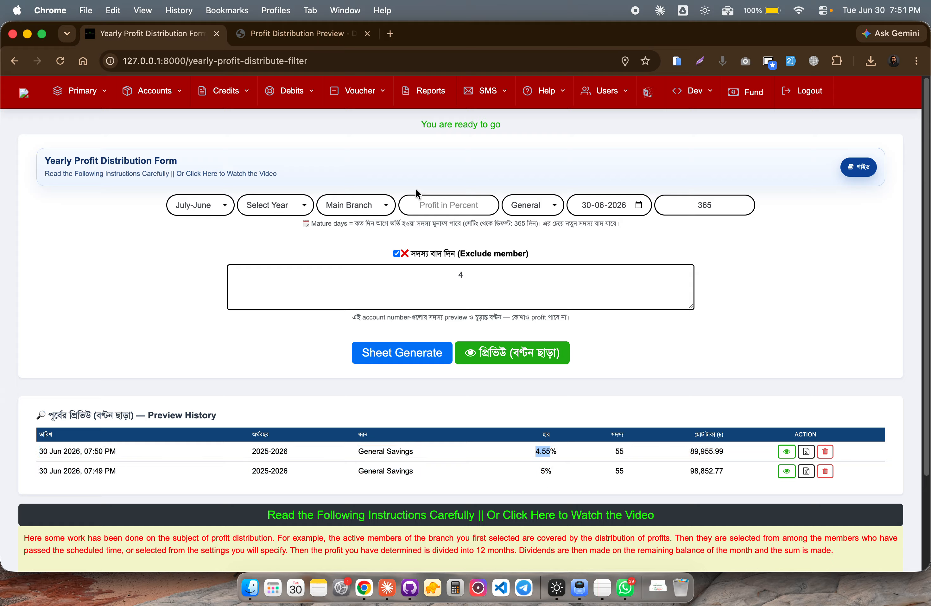
left_click(454, 205)
key("super+v")
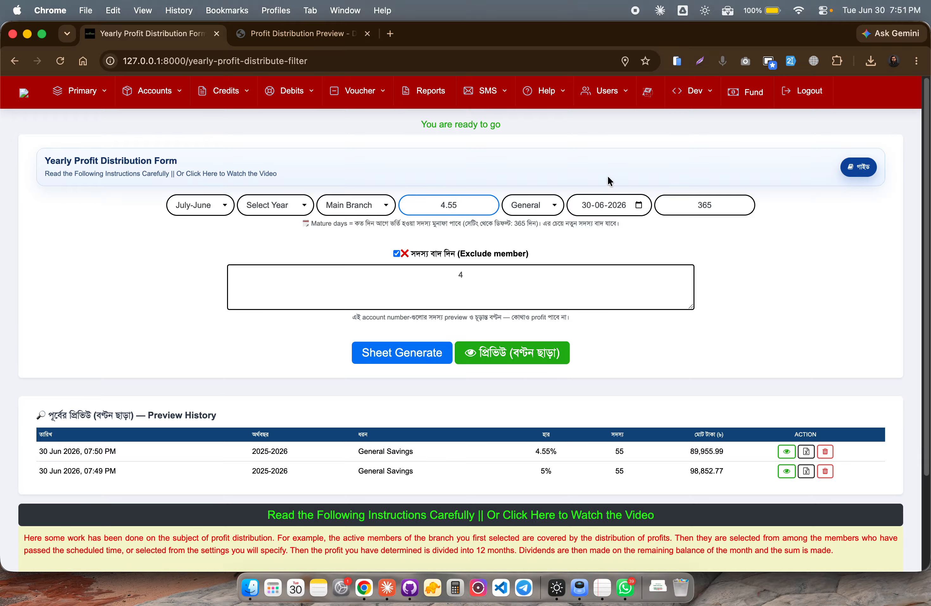
left_click(523, 165)
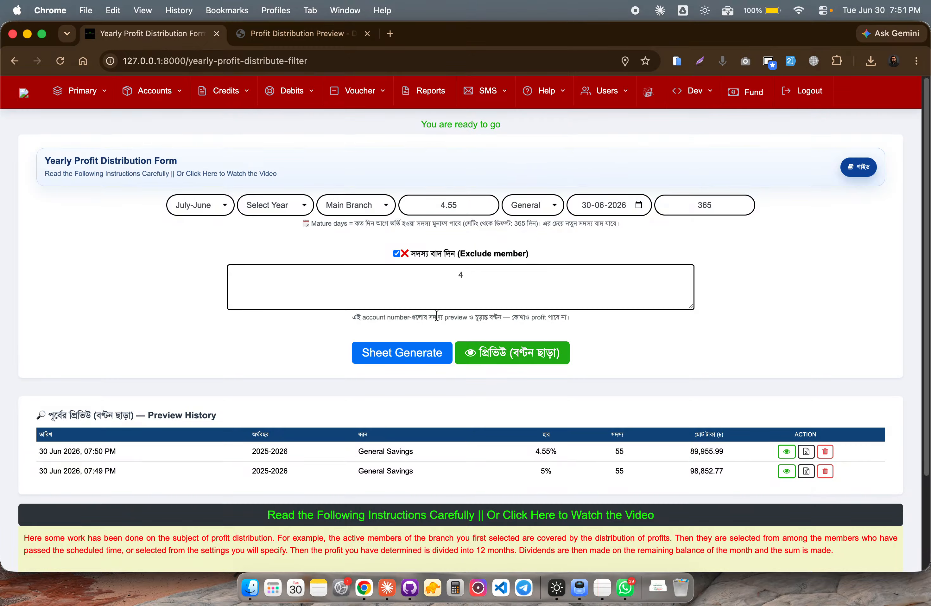
Select the 2025-2026 year and generate the profit distribution sheet
left_click(409, 358)
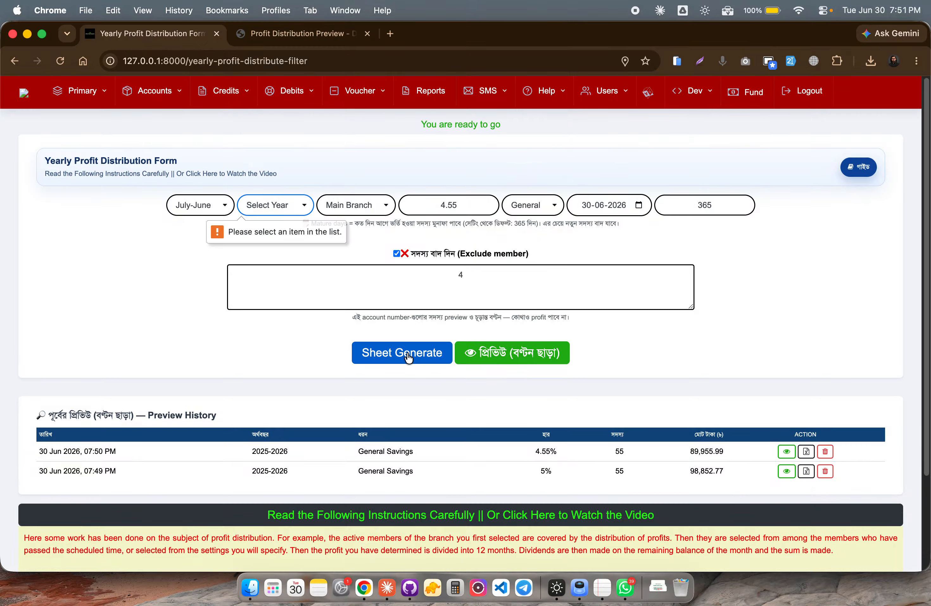
left_click(269, 213)
left_click(269, 216)
left_click(407, 353)
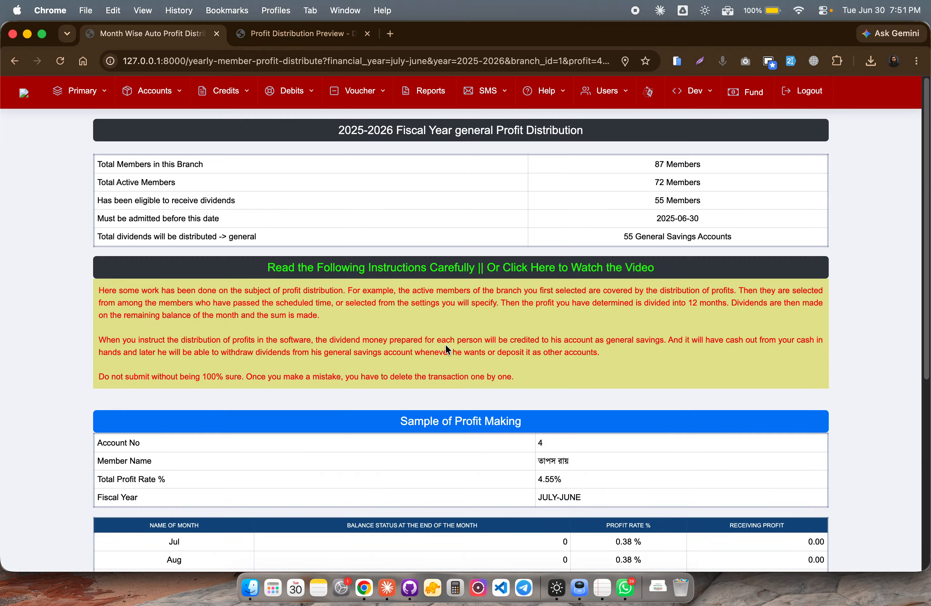
Review the eligibility figures and sample monthly calculation, and finalize the 2025-2026 general profit distribution
scroll(458, 343, "down", 8)
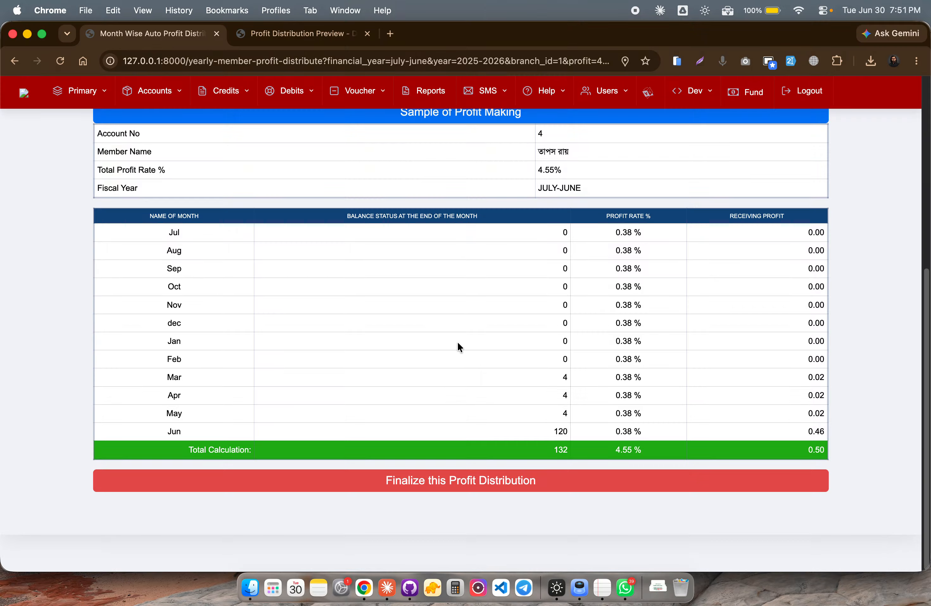
scroll(457, 344, "up", 8)
scroll(419, 404, "down", 8)
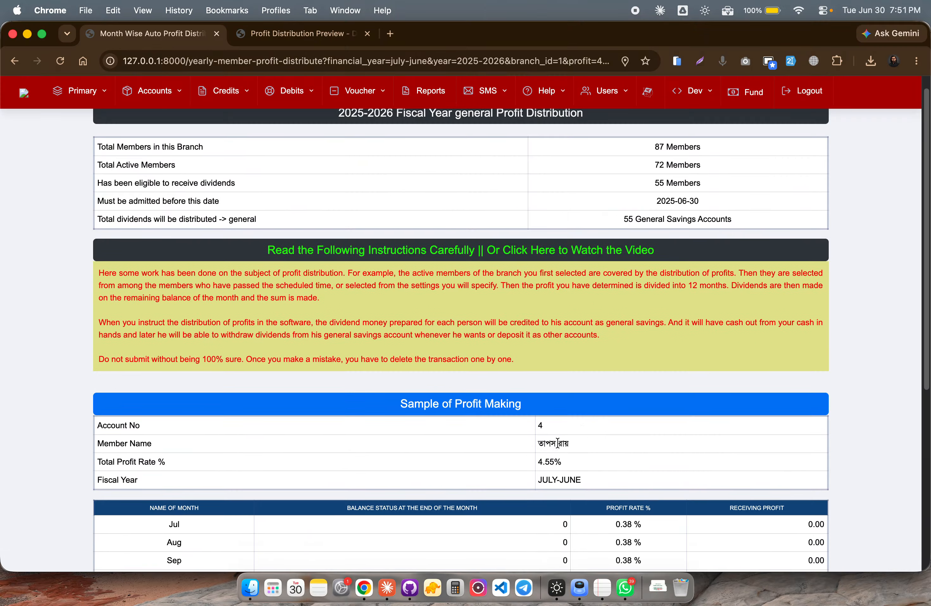
left_click(511, 491)
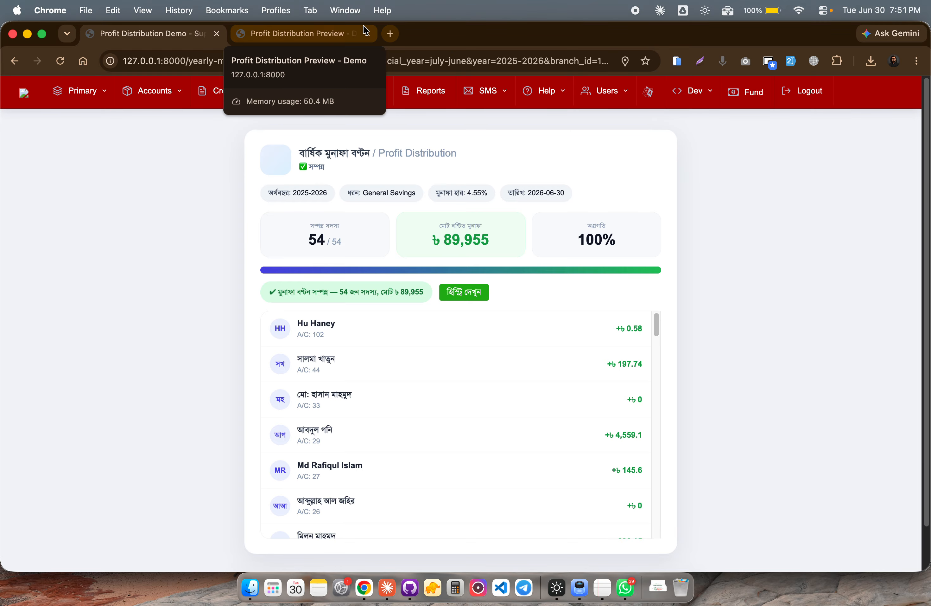
Close the HTML preview tab, check the total distributed profit and open the distribution history
left_click(368, 33)
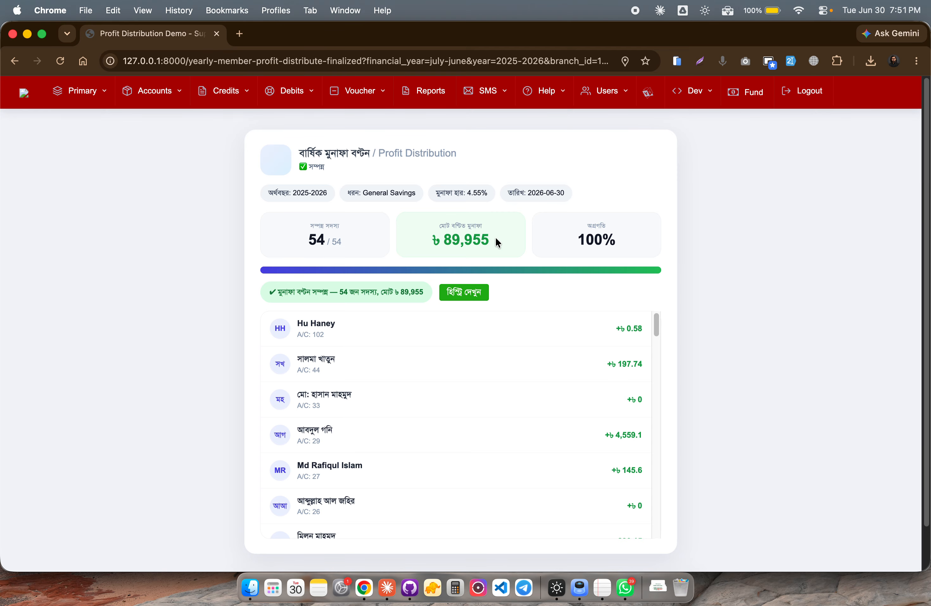
left_click_drag(496, 238, 434, 240)
left_click(464, 292)
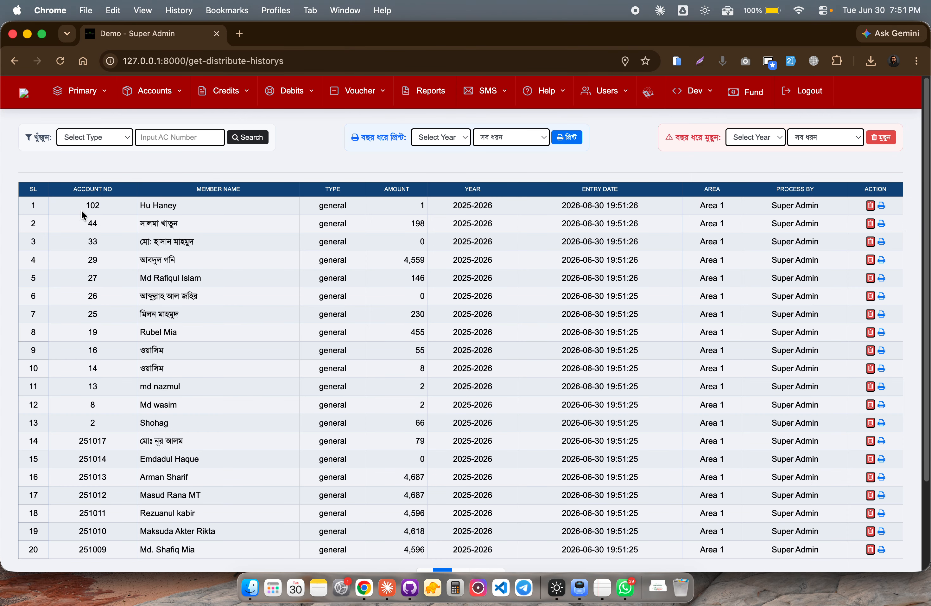
left_click_drag(82, 210, 323, 223)
left_click(216, 170)
Search the distribution history for GENERAL profit under the excluded member's account number
left_click(107, 136)
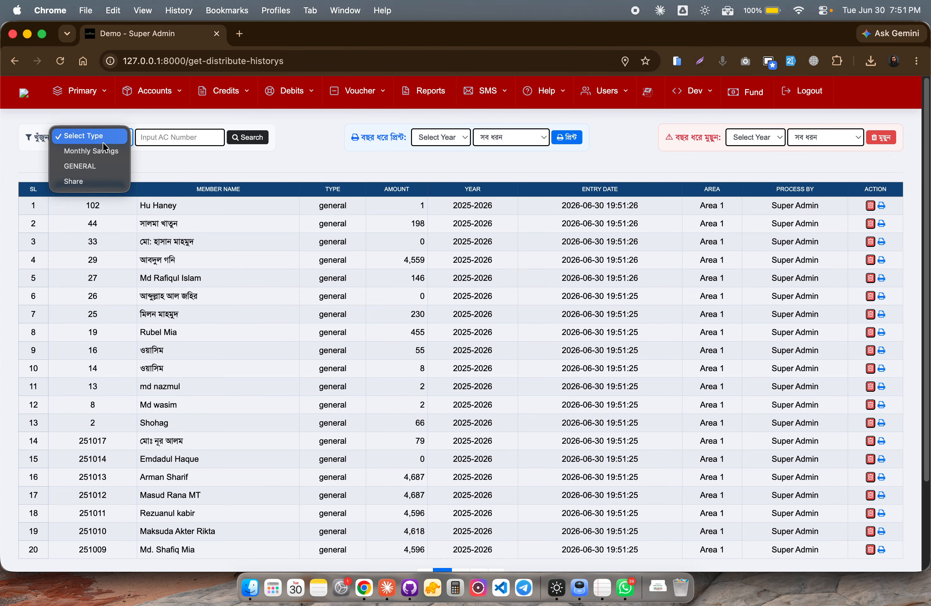
left_click(101, 145)
left_click(100, 143)
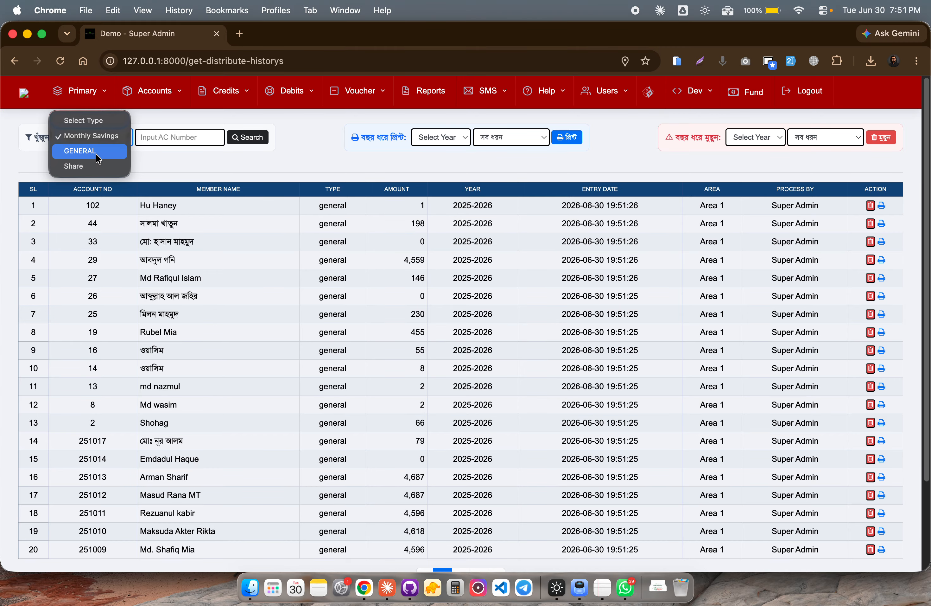
left_click(80, 150)
left_click(171, 136)
type("4")
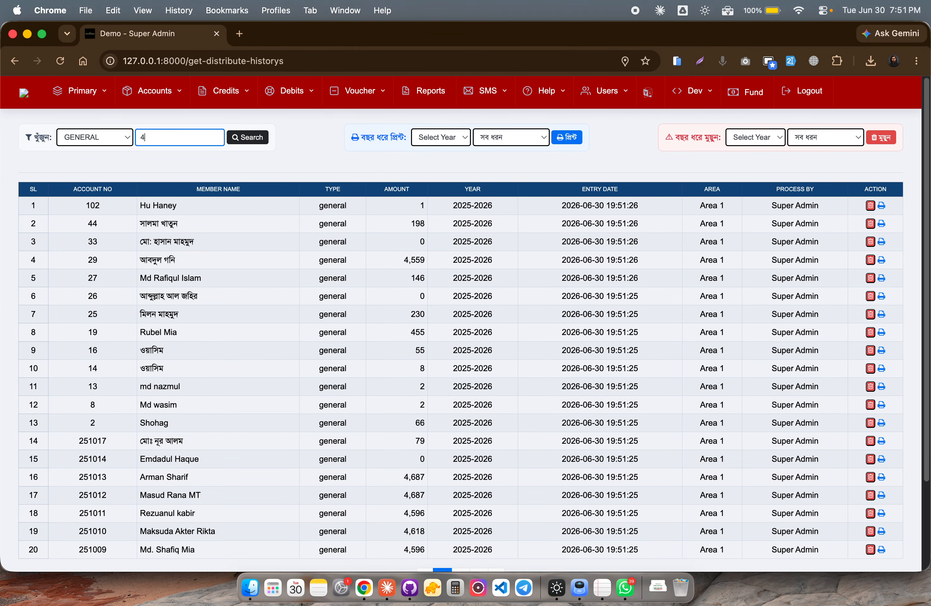
left_click(260, 140)
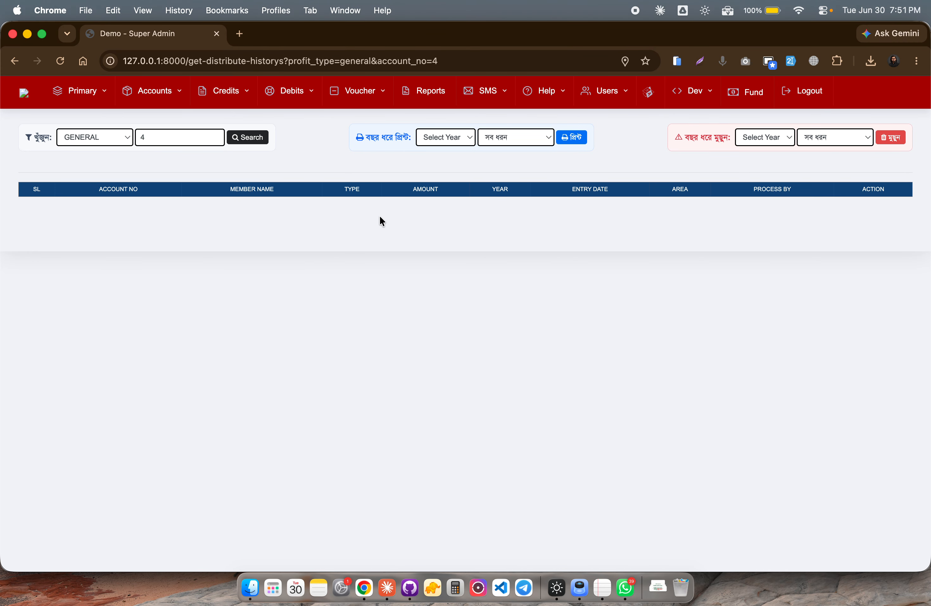
Generate the printable 2025-2026 general savings profit list, review its entries down to the total and close it
left_click(445, 133)
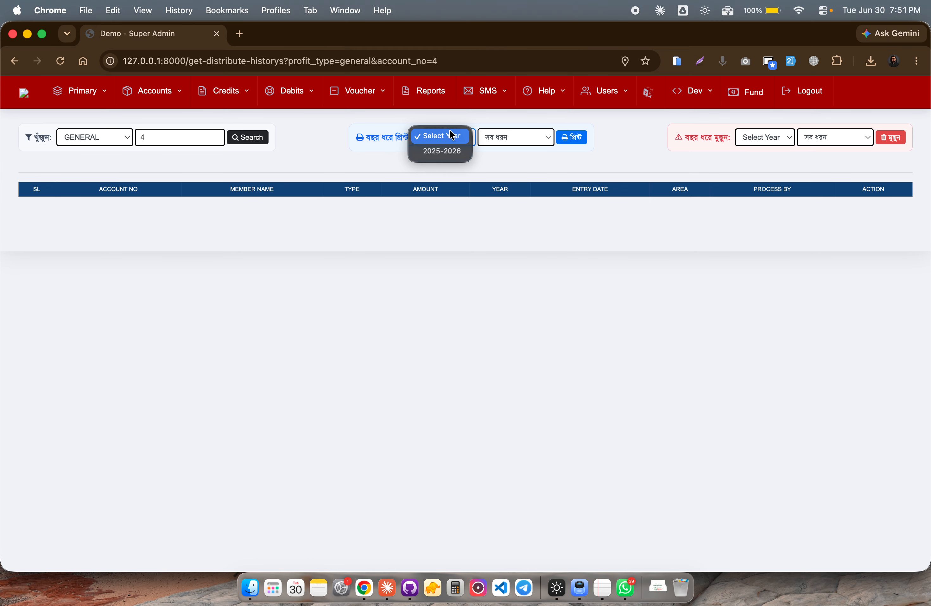
left_click(451, 148)
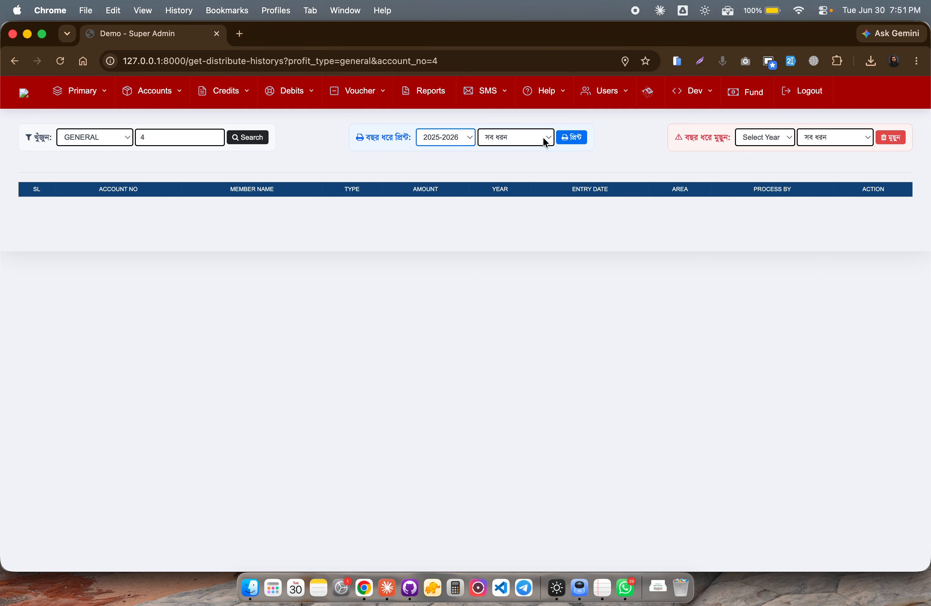
left_click(526, 140)
left_click(577, 142)
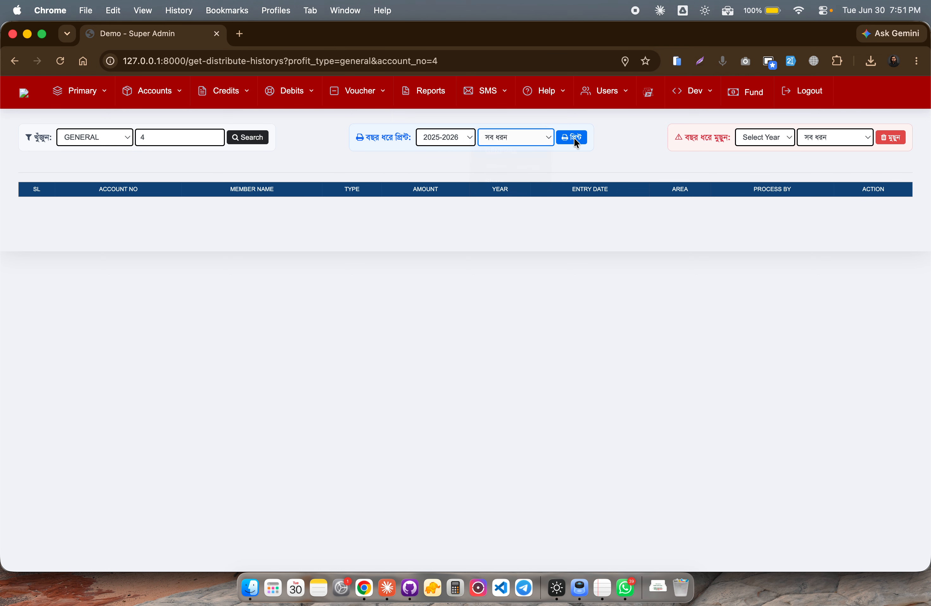
left_click(574, 139)
scroll(415, 401, "down", 1)
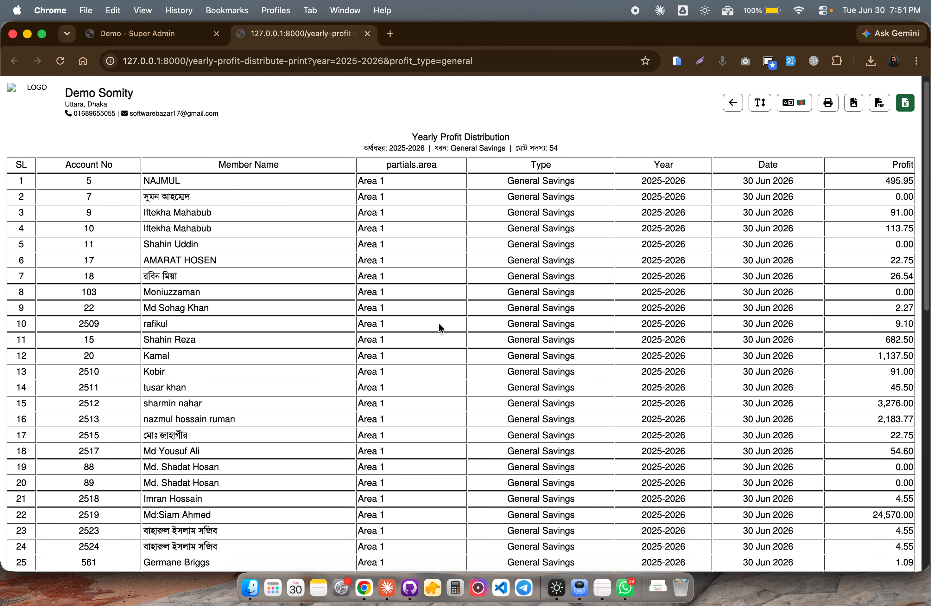
scroll(436, 334, "down", 15)
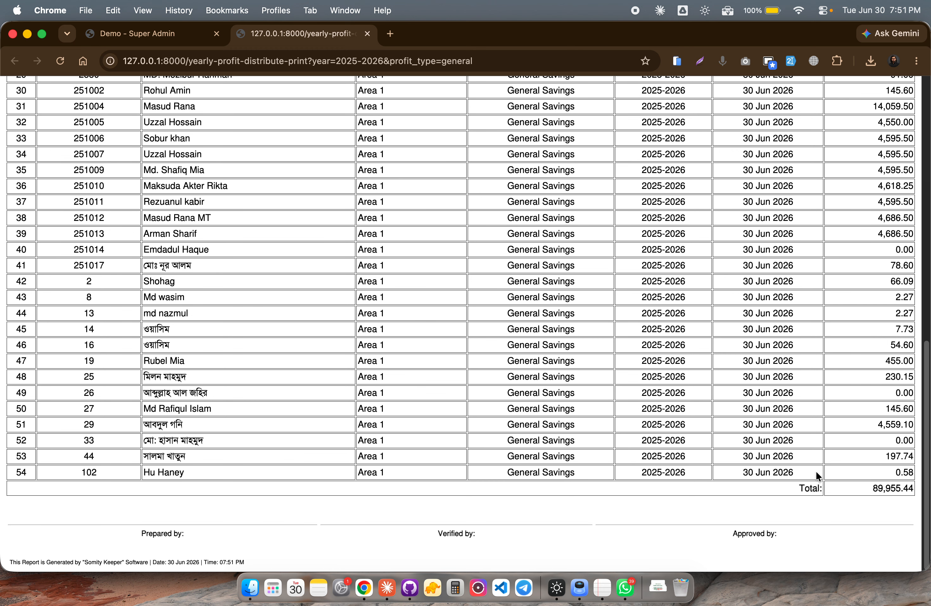
scroll(670, 376, "up", 15)
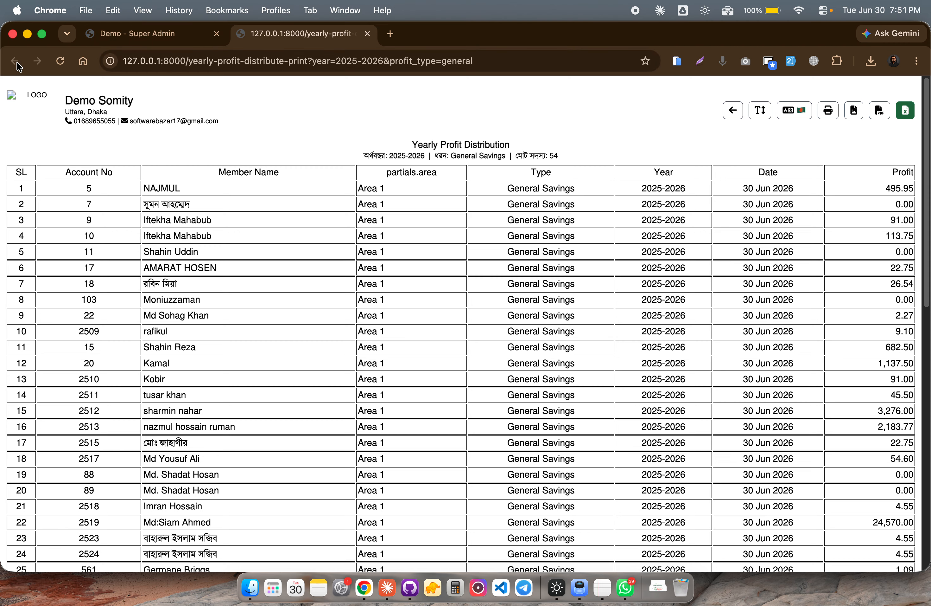
left_click(368, 34)
Open the report list and generate the User Collection report for all users on 30-06-2026
left_click(431, 91)
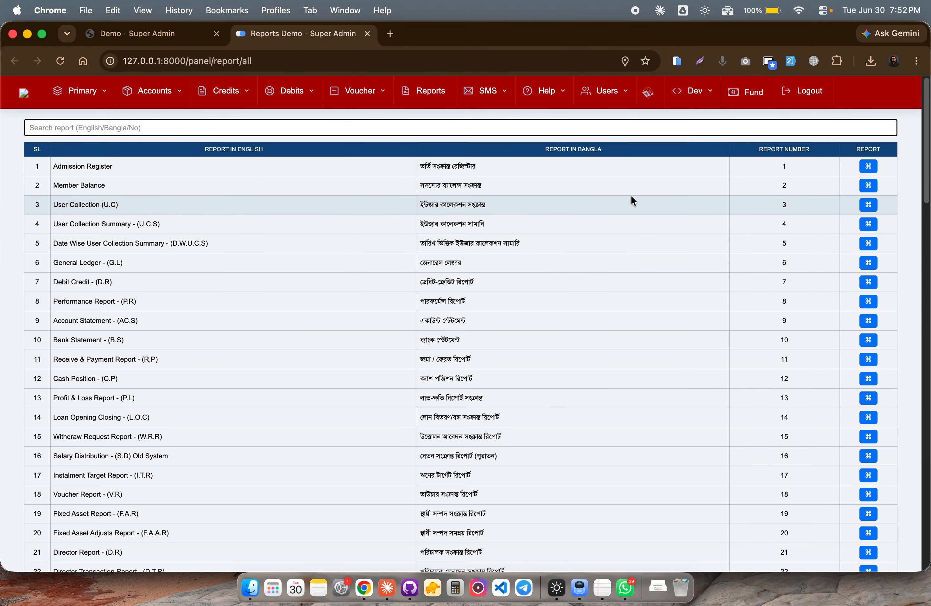
left_click(869, 205)
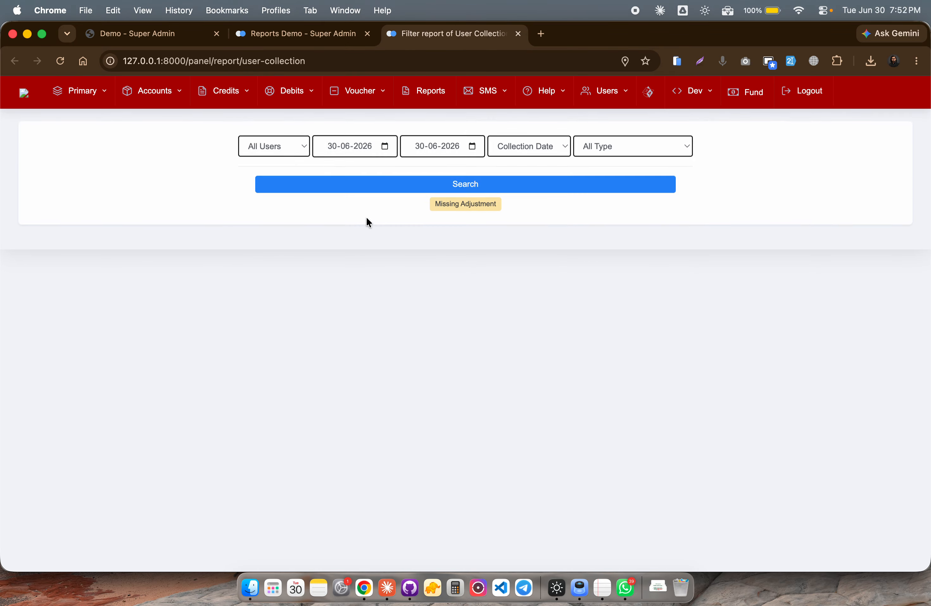
left_click(508, 182)
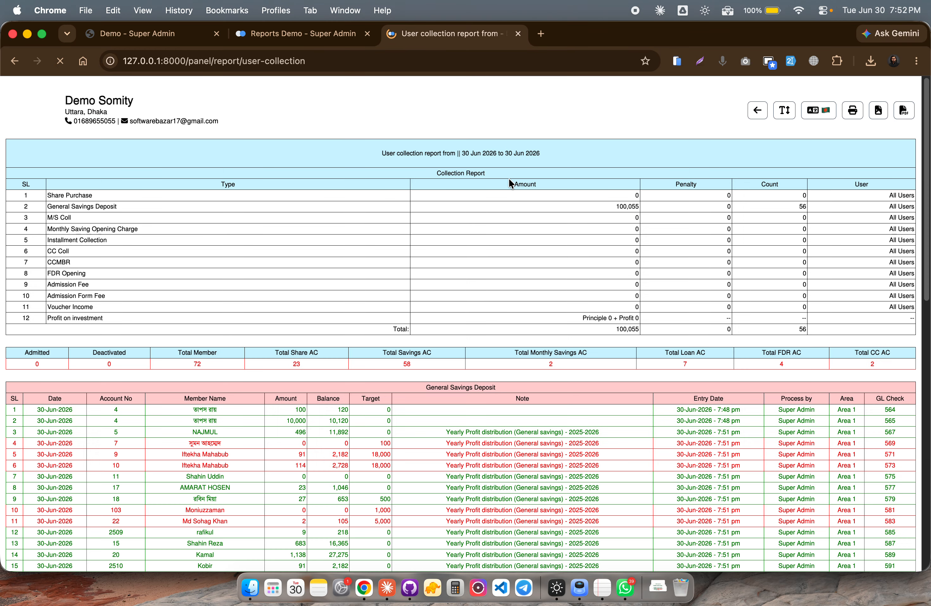
Examine the yearly profit distribution entries under General Savings Deposit down to the total, and return to the report filter
scroll(434, 291, "down", 10)
scroll(466, 261, "up", 3)
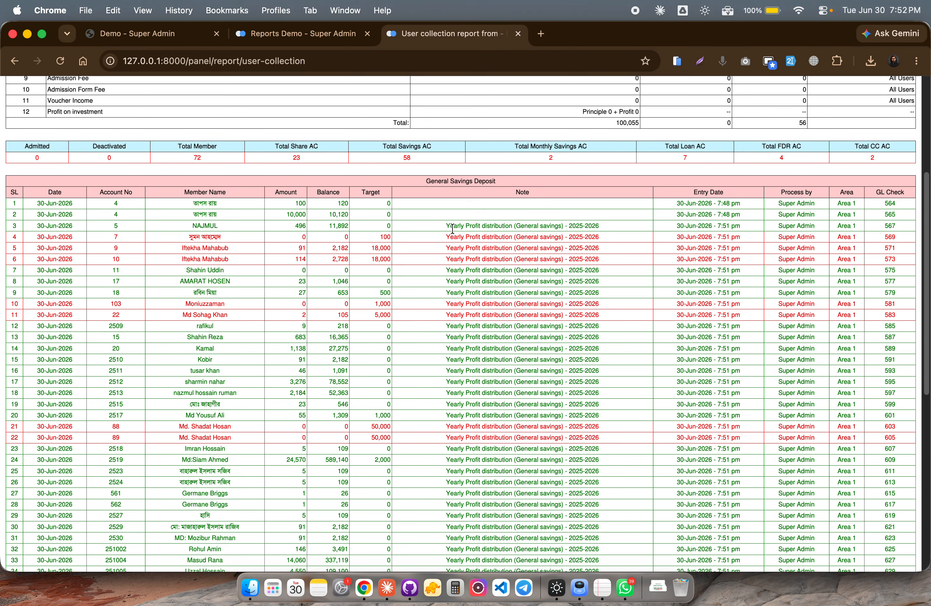
left_click_drag(444, 228, 632, 418)
scroll(611, 362, "down", 8)
scroll(610, 362, "down", 2)
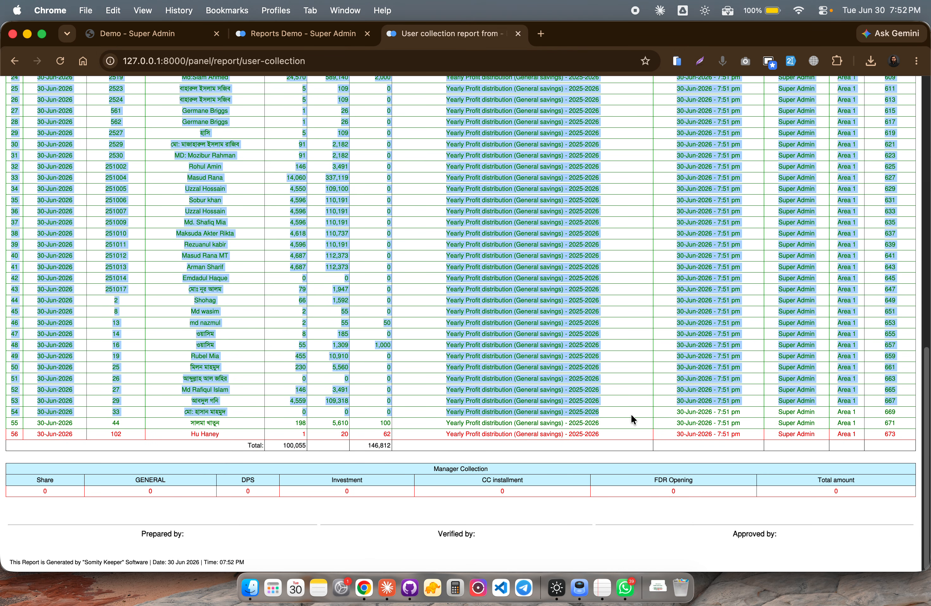
scroll(424, 330, "up", 14)
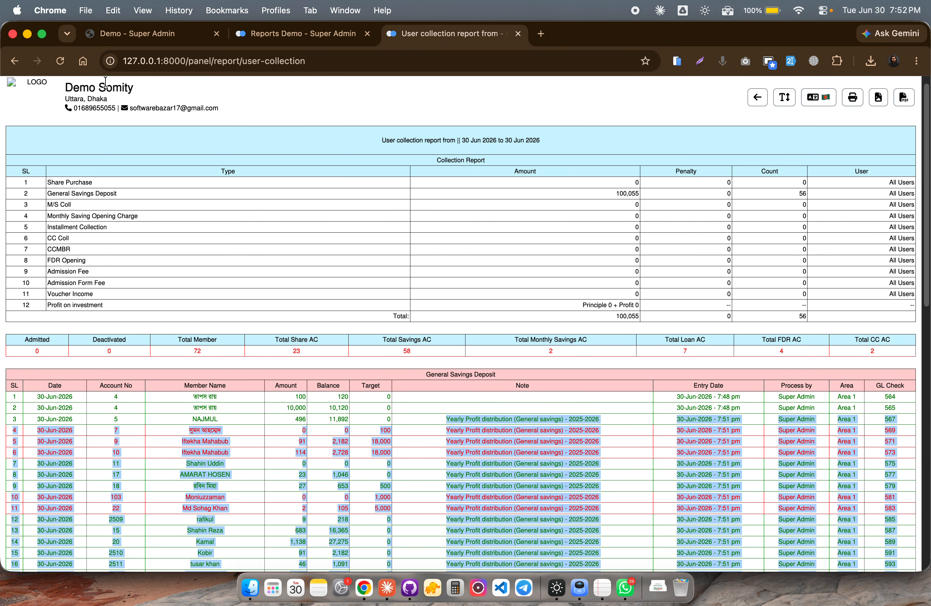
left_click(13, 67)
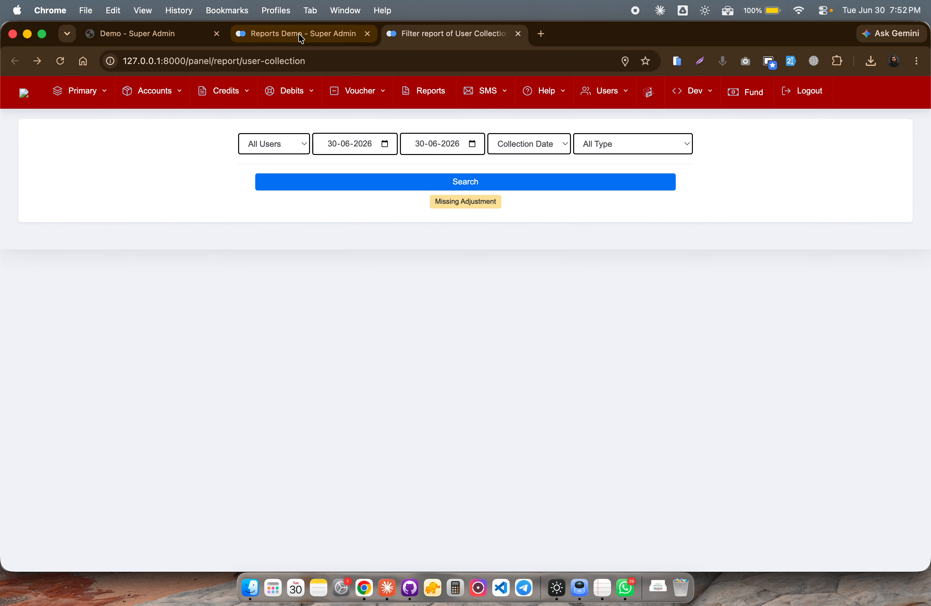
Delete the entire 2025-2026 GENERAL profit distribution from the distribution history, confirm the deletion and return to the history
left_click(289, 35)
left_click(169, 38)
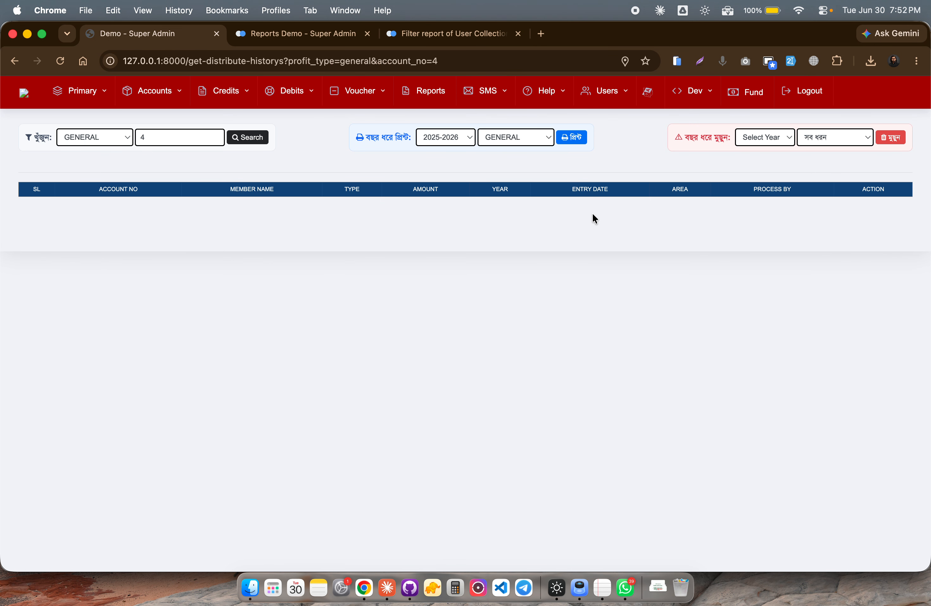
left_click(762, 138)
left_click(761, 148)
left_click(867, 140)
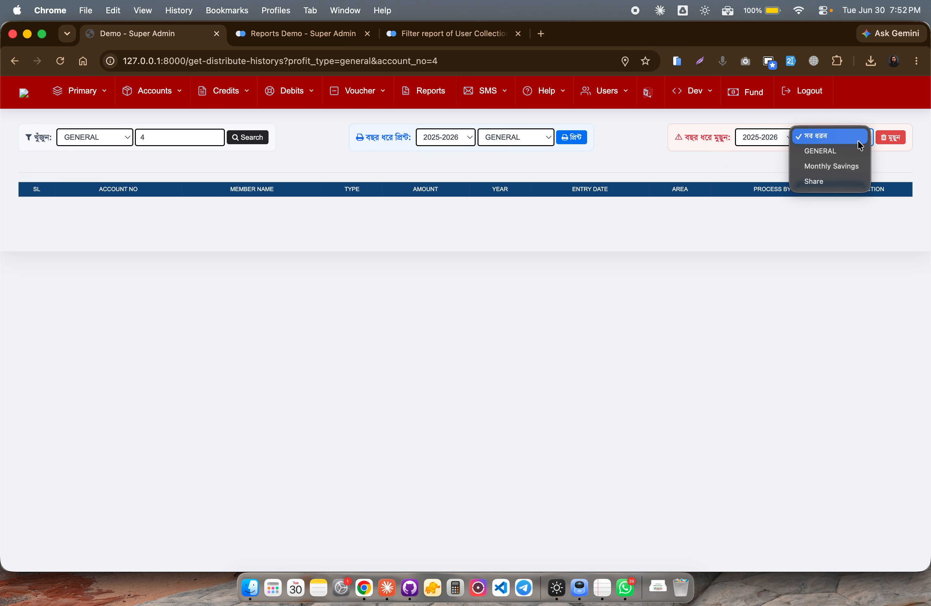
left_click(821, 151)
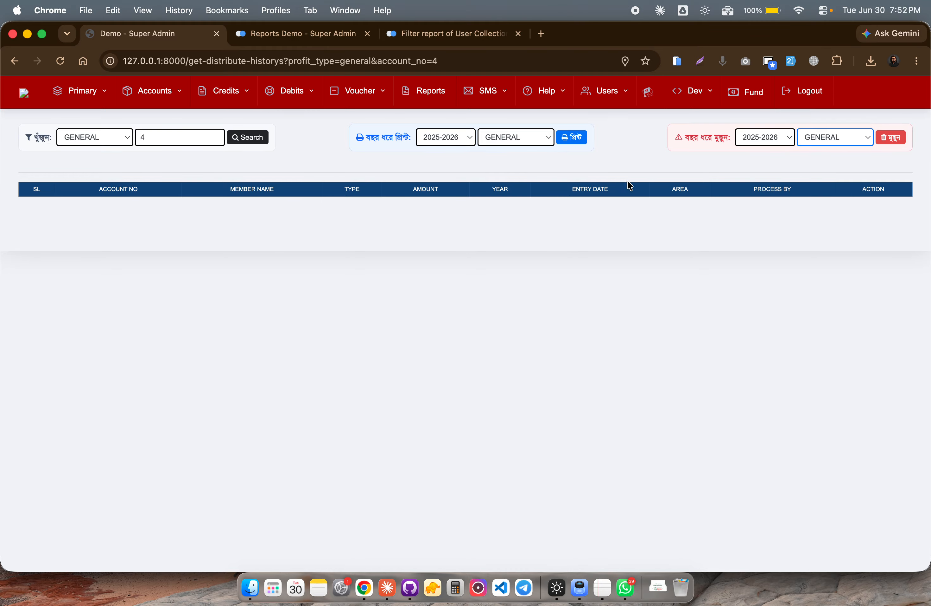
left_click(891, 139)
left_click(570, 166)
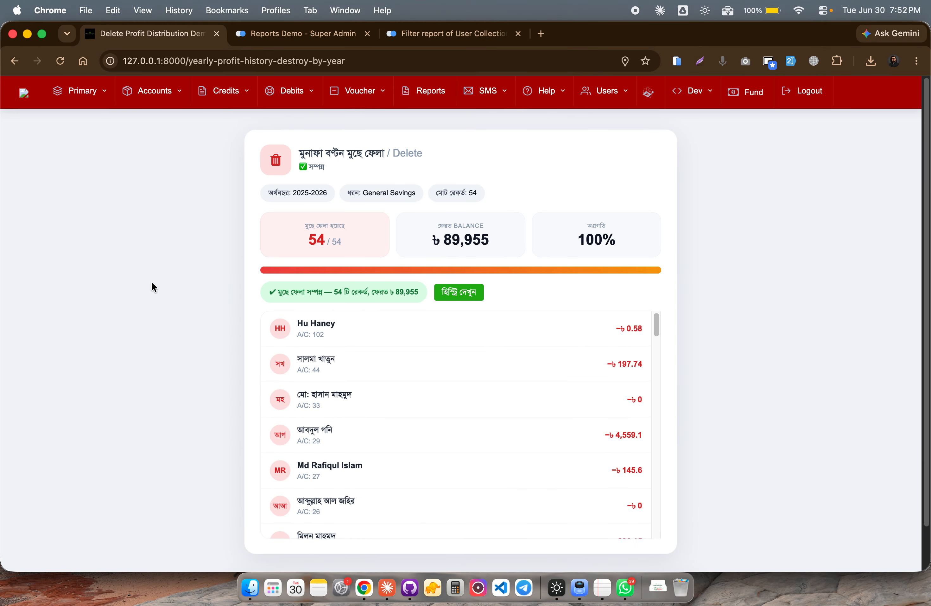
left_click(459, 296)
Regenerate the User Collection report for 30-06-2026, check the remaining general savings deposits and close the report
left_click(452, 34)
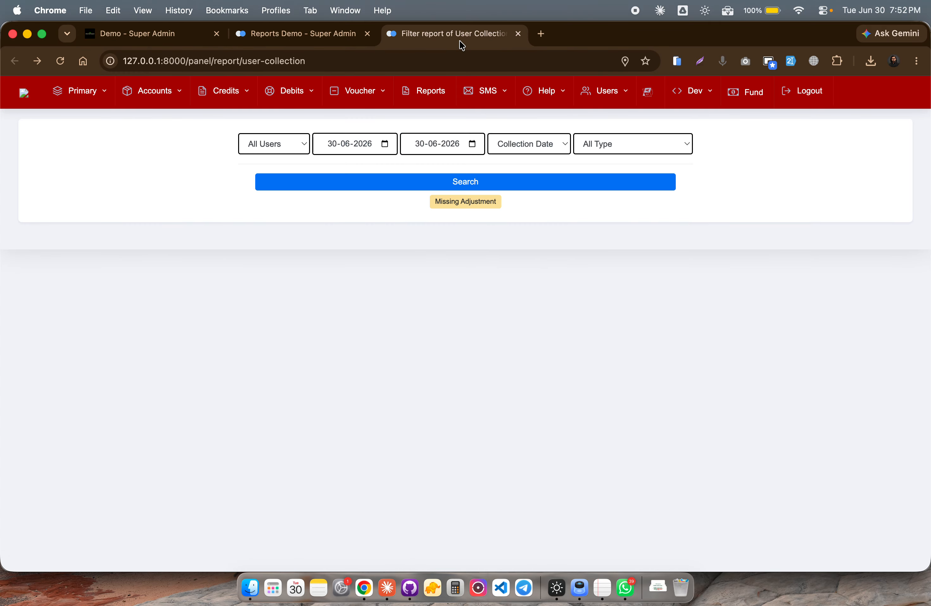
left_click(478, 181)
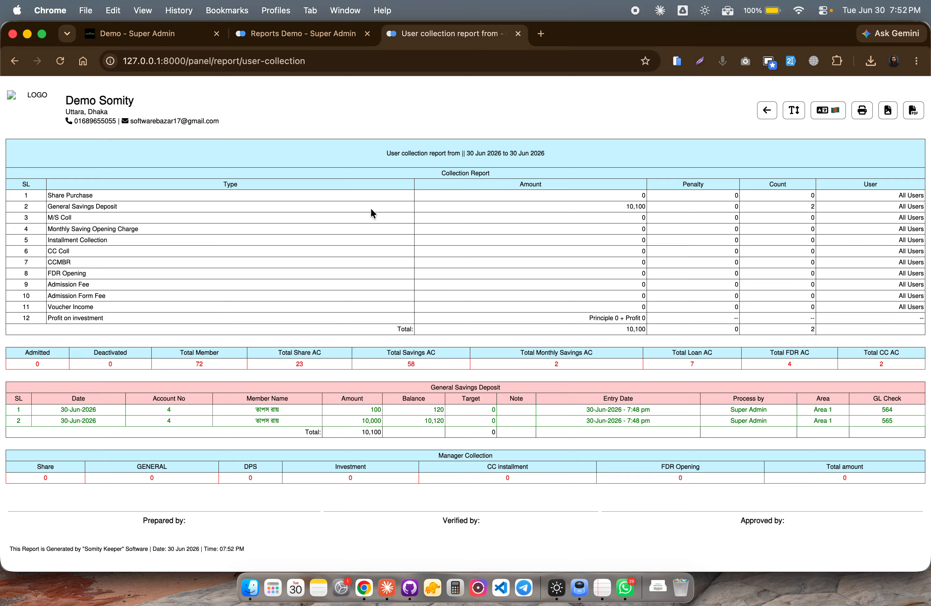
left_click(518, 34)
scroll(381, 187, "down", 10)
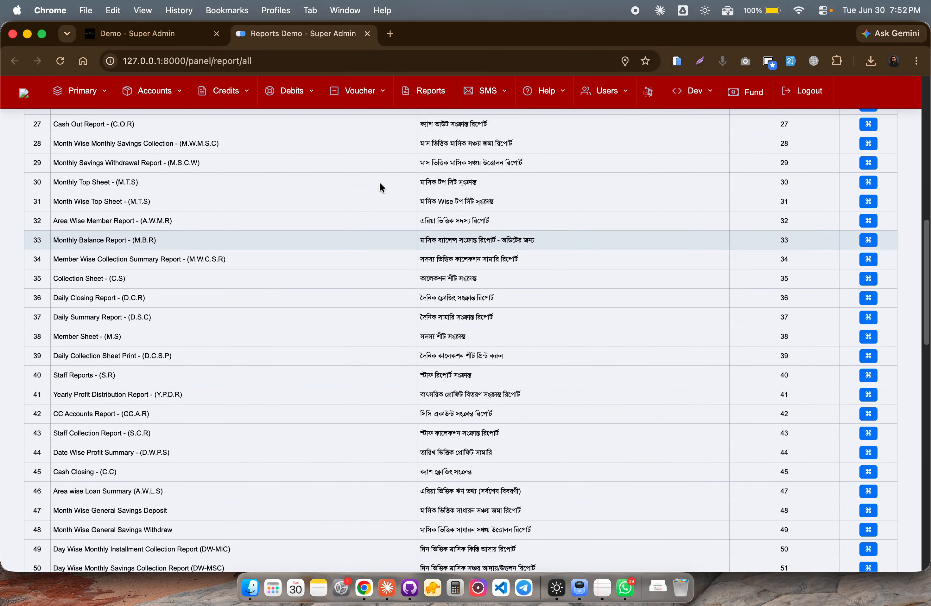
Return to the distribution history page and open the yearly profit distribution form from there
left_click(156, 33)
left_click(431, 96)
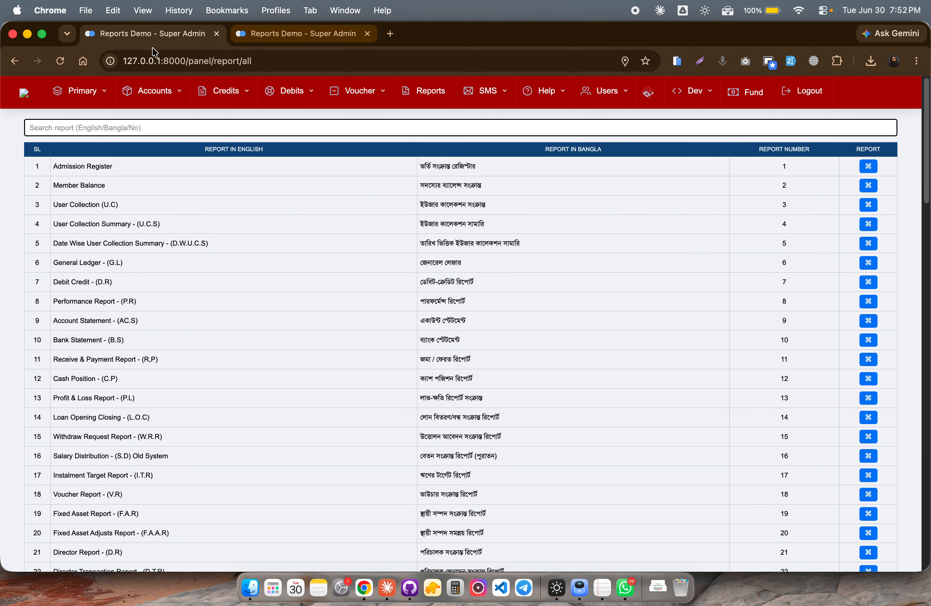
left_click(15, 61)
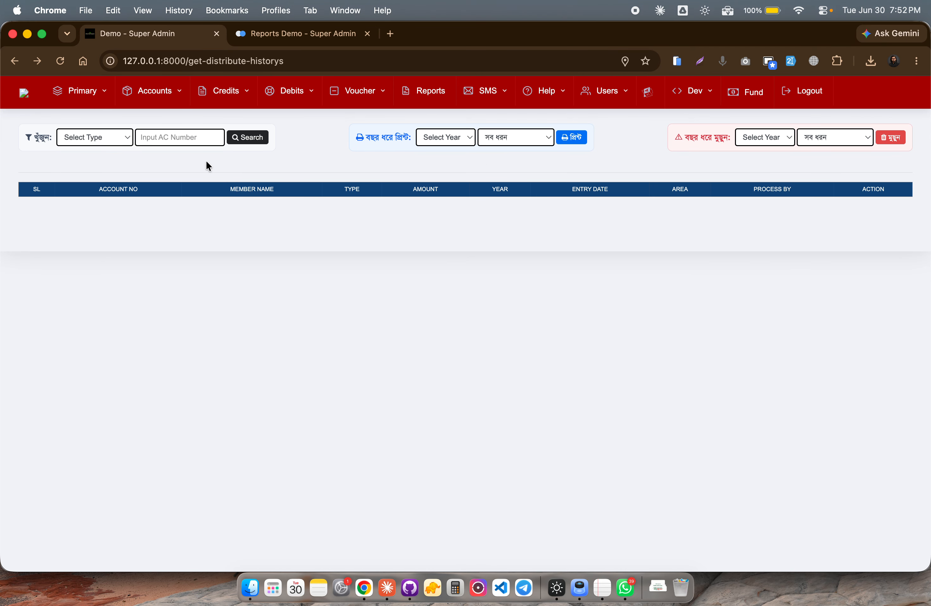
left_click(372, 94)
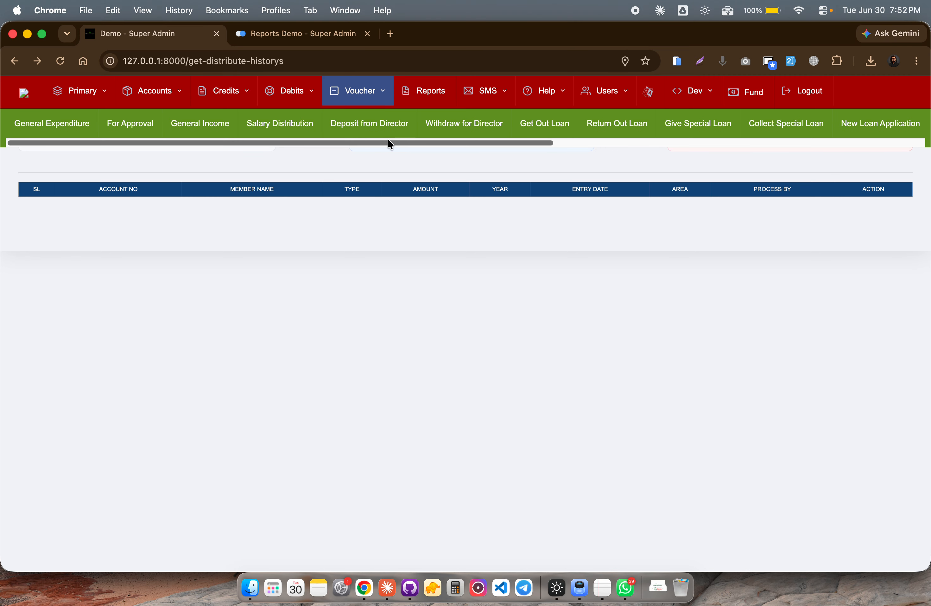
left_click_drag(388, 142, 762, 151)
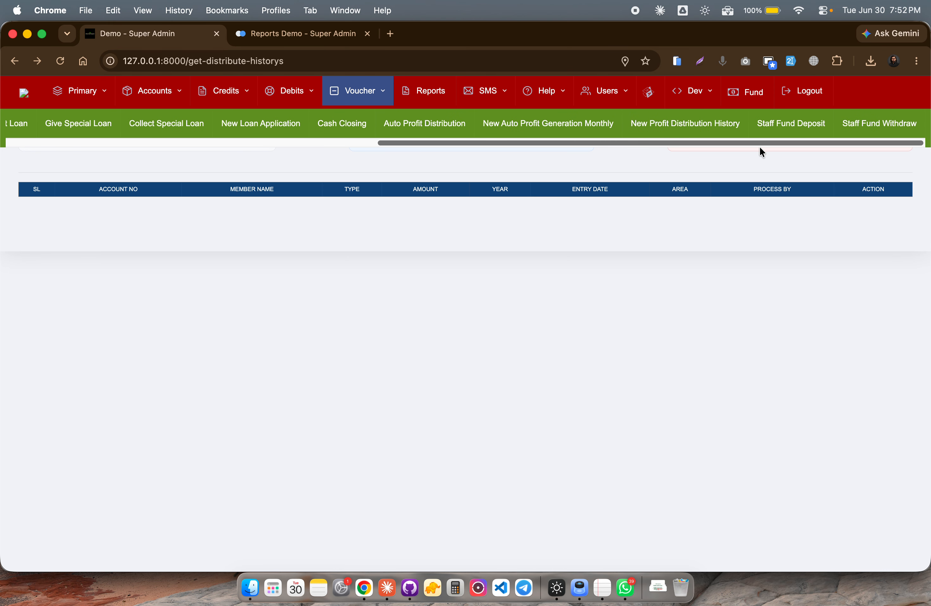
left_click(561, 124)
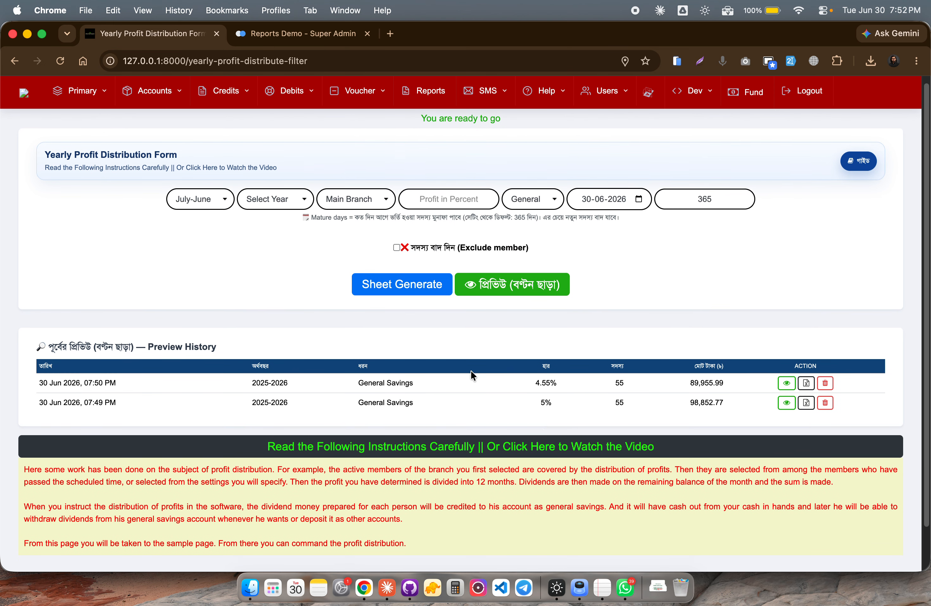
Delete both the 5% and the 4.55% General Savings records from the preview history and confirm each deletion
scroll(409, 388, "down", 3)
left_click_drag(30, 327, 365, 339)
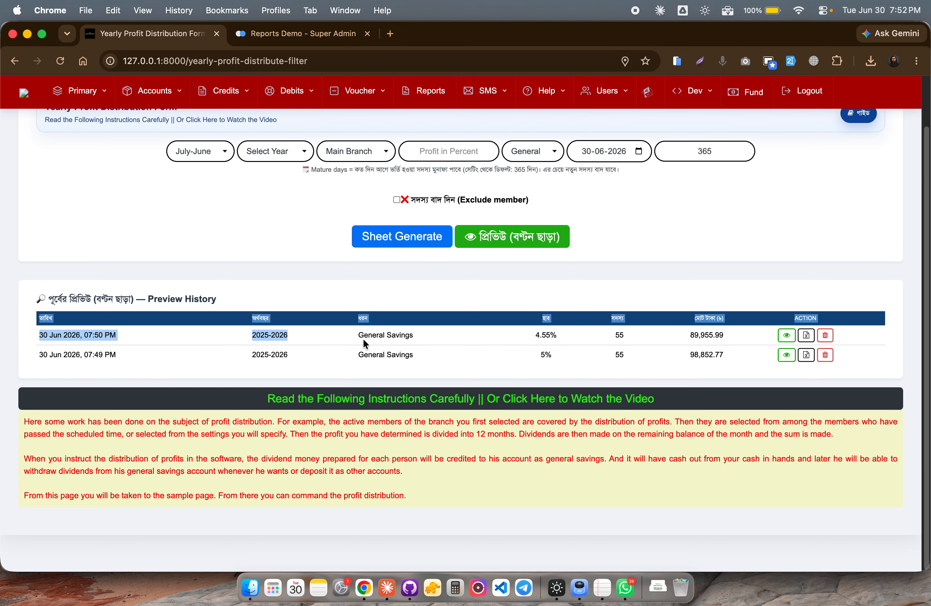
left_click(474, 347)
left_click(825, 356)
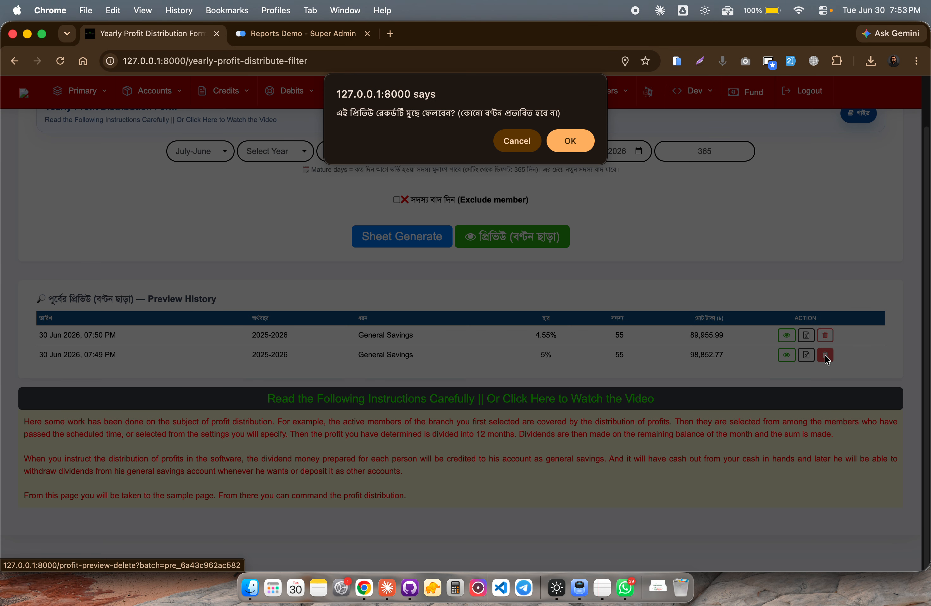
left_click(571, 140)
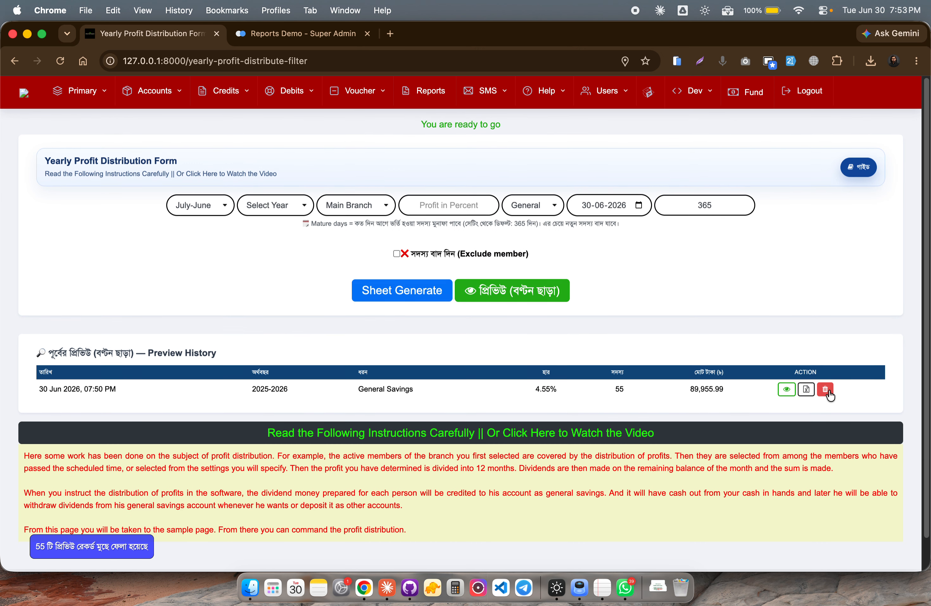
left_click(826, 389)
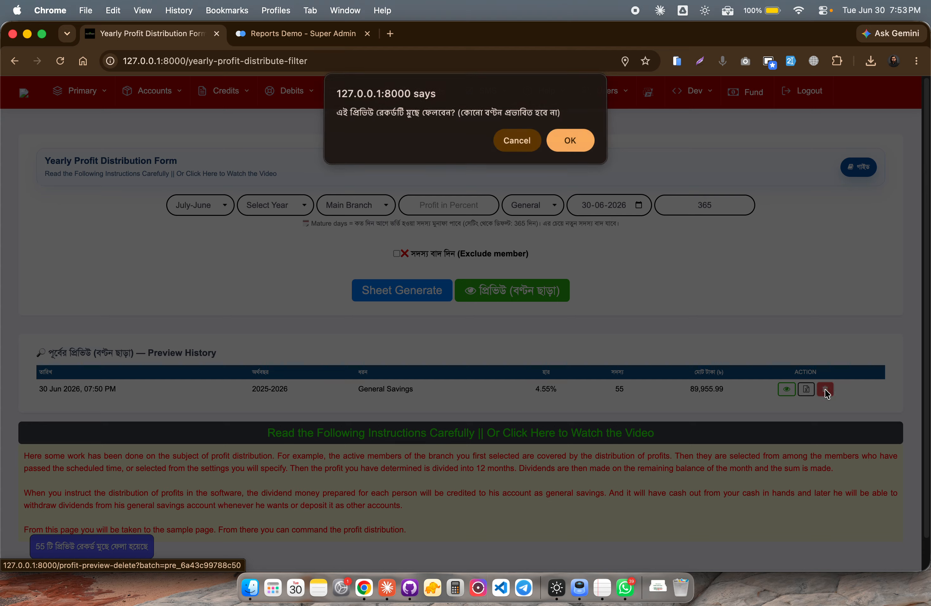
left_click(583, 146)
Fill in the distribution form with year 2025 - 2026, Main Branch and a profit of 5 percent
left_click(283, 206)
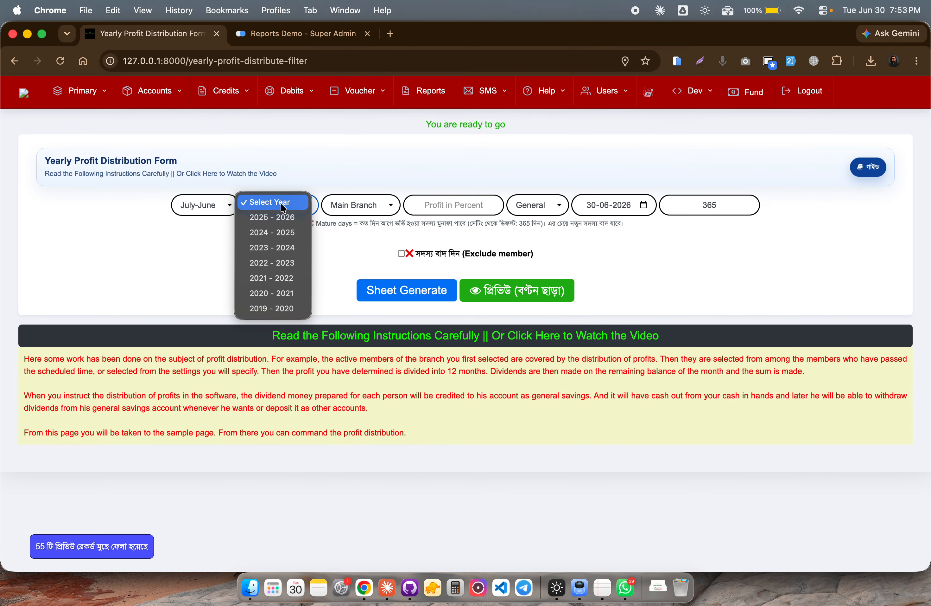
left_click(277, 216)
left_click(358, 205)
left_click(358, 202)
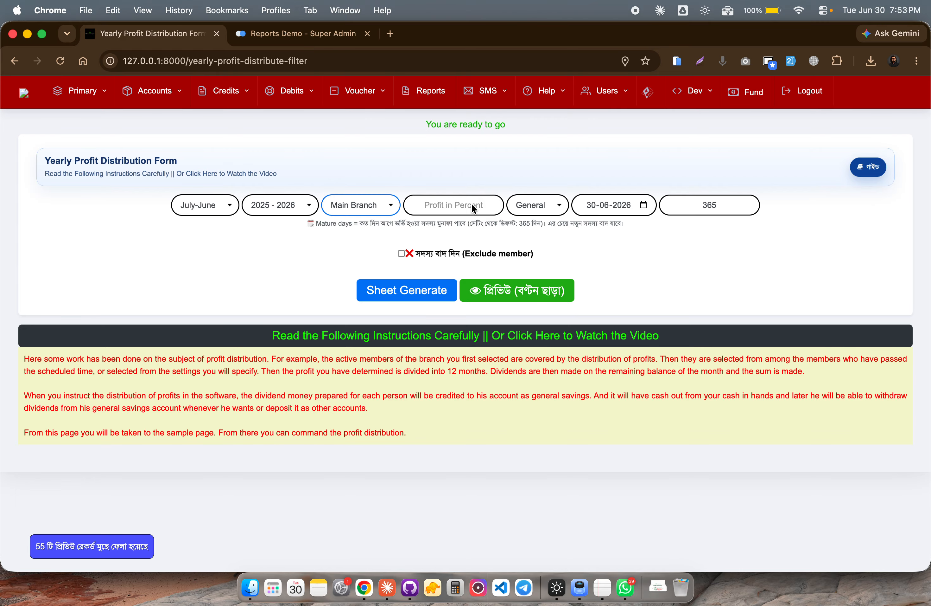
left_click(453, 205)
type("5")
Enable member exclusion, set the profit type to General and enter the excluded member's account number
left_click(537, 205)
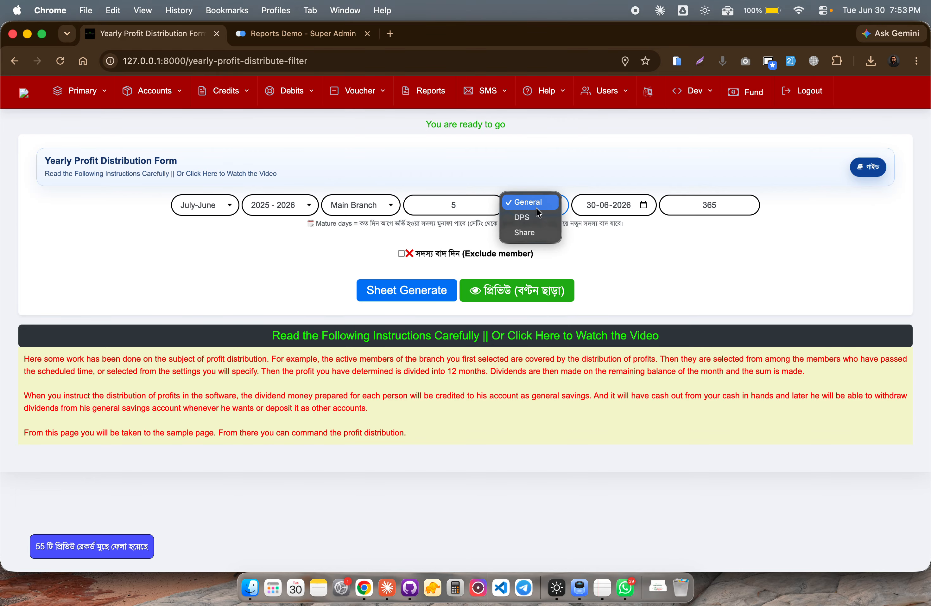
left_click(532, 223)
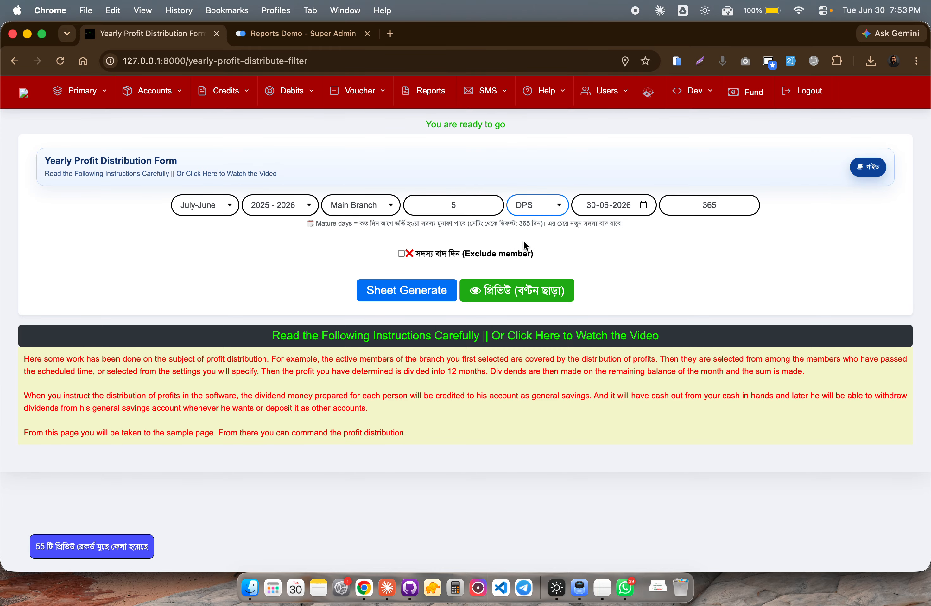
left_click(401, 254)
left_click(400, 254)
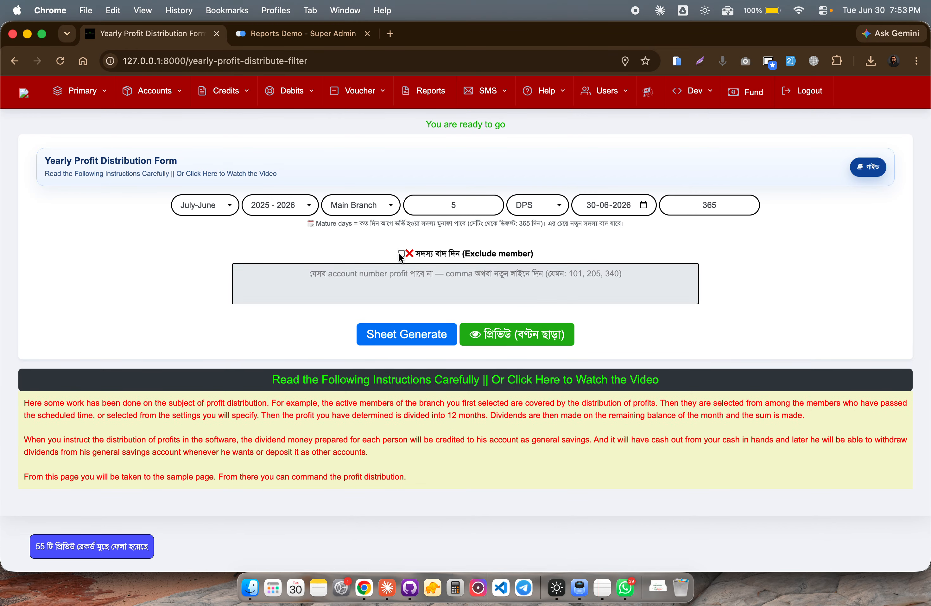
left_click(401, 253)
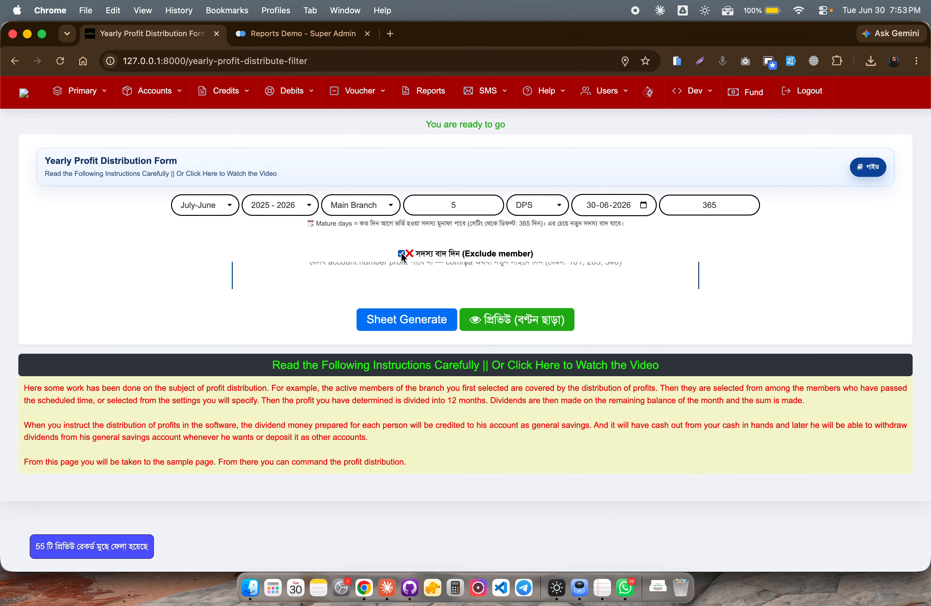
left_click(537, 205)
left_click(534, 187)
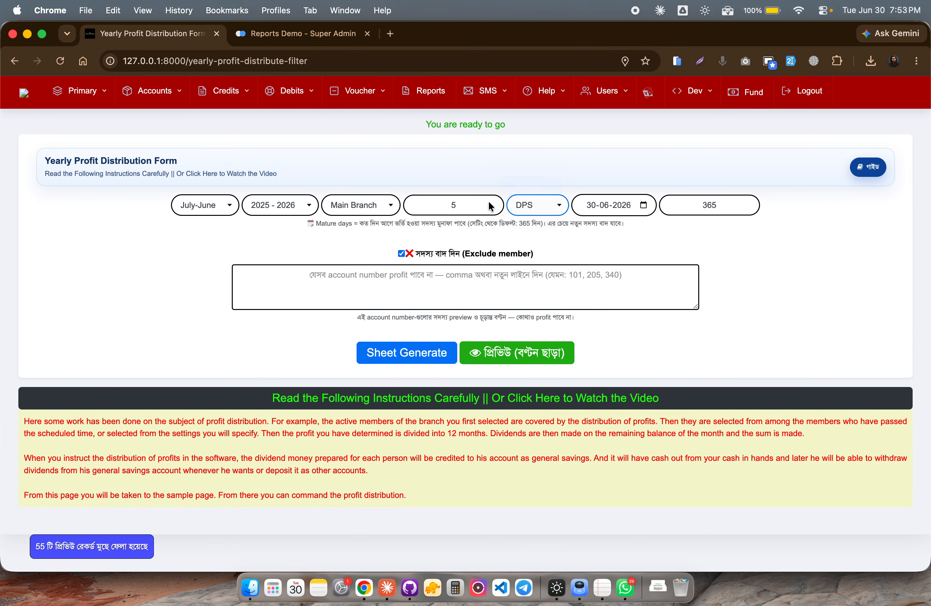
left_click(407, 275)
type("4")
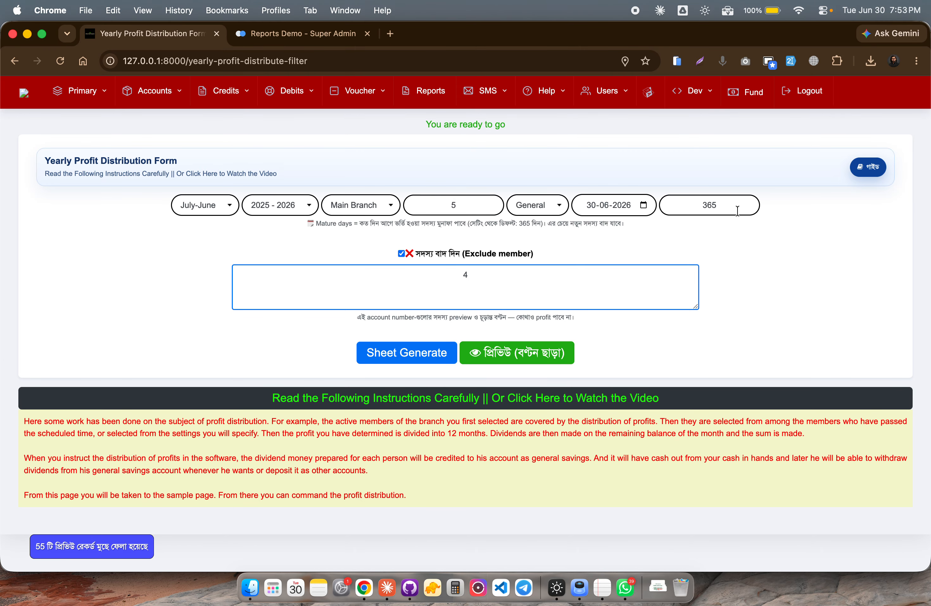
Generate the sheet for the 5% general distribution, review the sample calculation and finalize the distribution
left_click(426, 352)
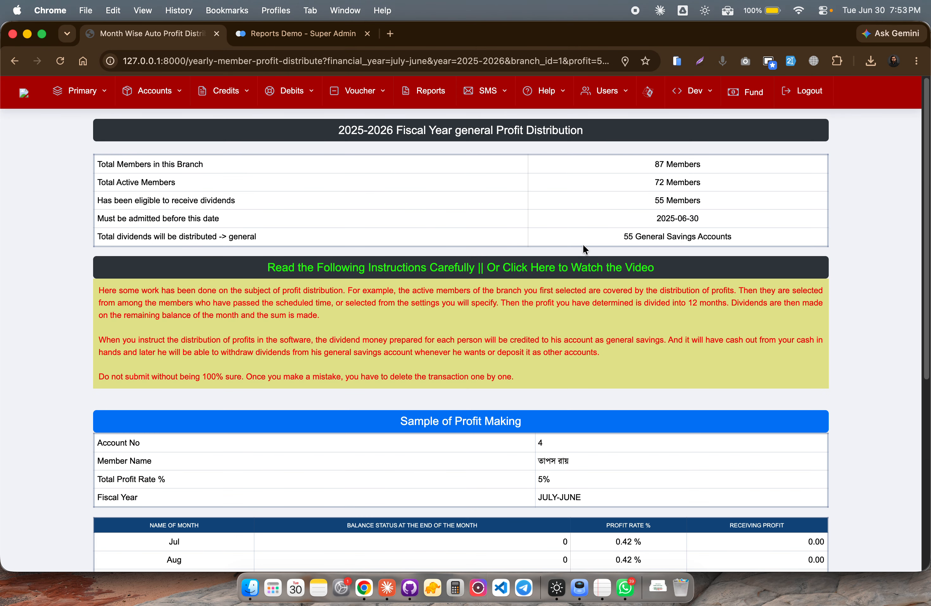
scroll(473, 396, "down", 8)
left_click(480, 482)
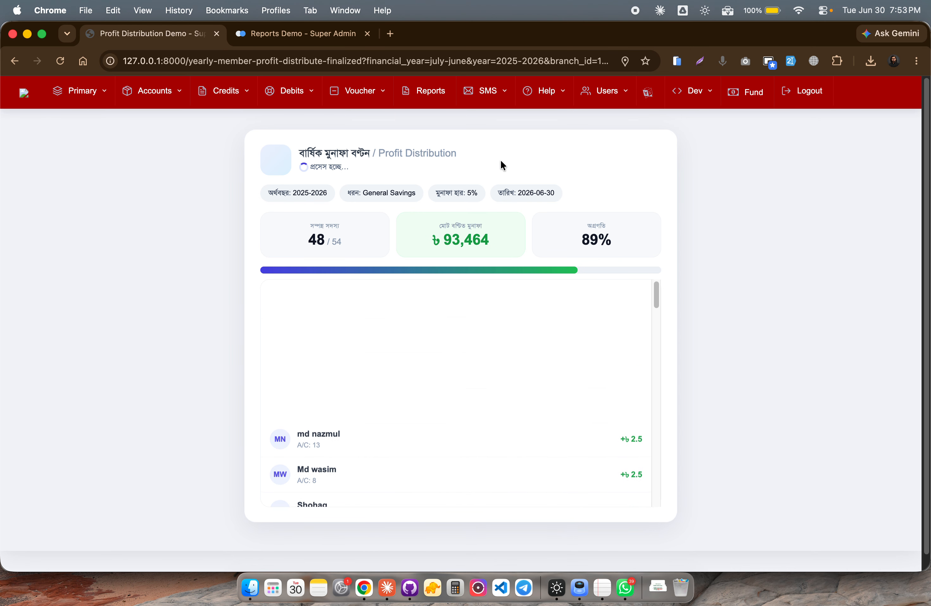
Open the report list in another tab and generate the User Collection report for 30-06-2026 to check the new distribution
left_click(431, 92, "super")
left_click(336, 35)
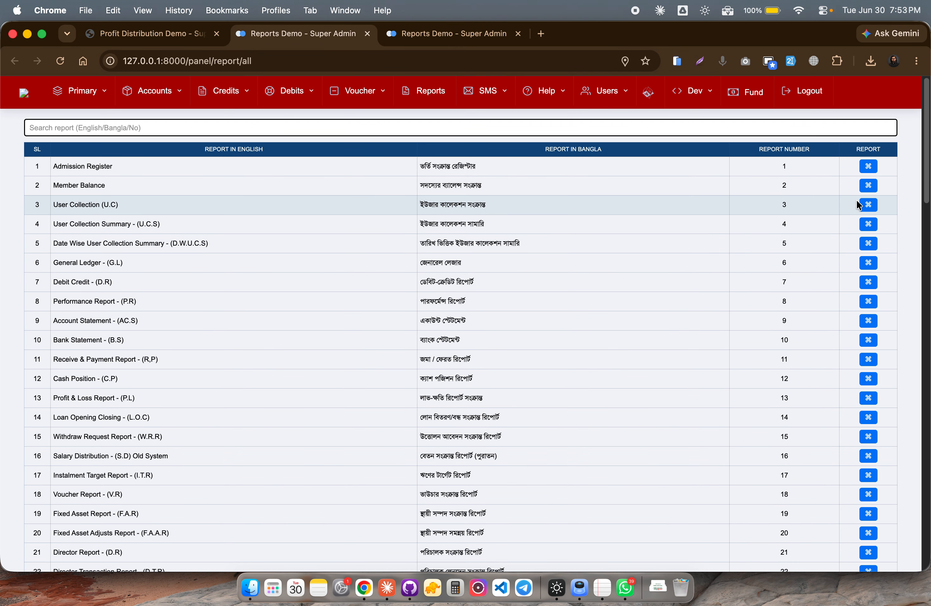
left_click(870, 205)
left_click(522, 181)
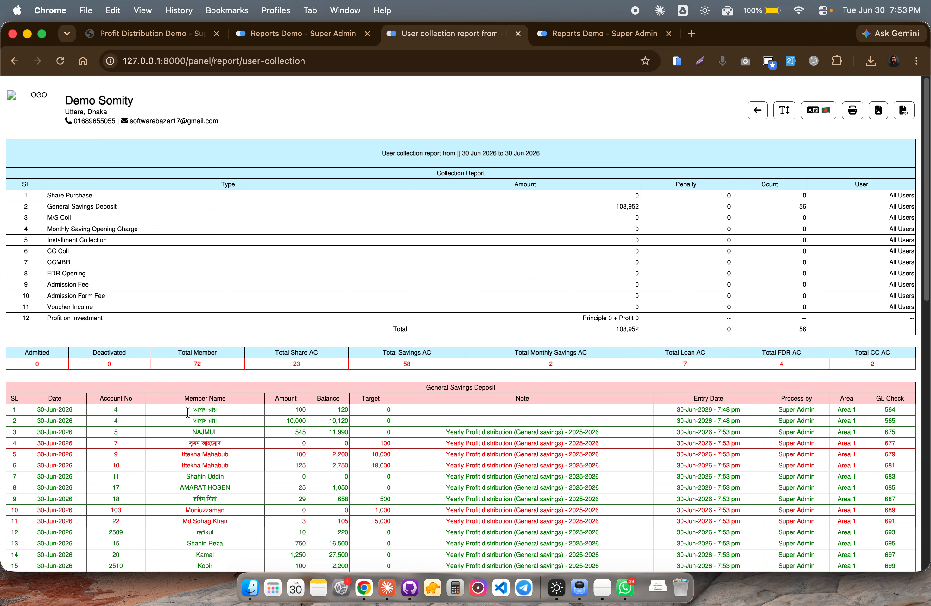
Search the User Collection report for the excluded member's name and check that member's General Savings Deposit entries
left_click_drag(26, 409, 316, 422)
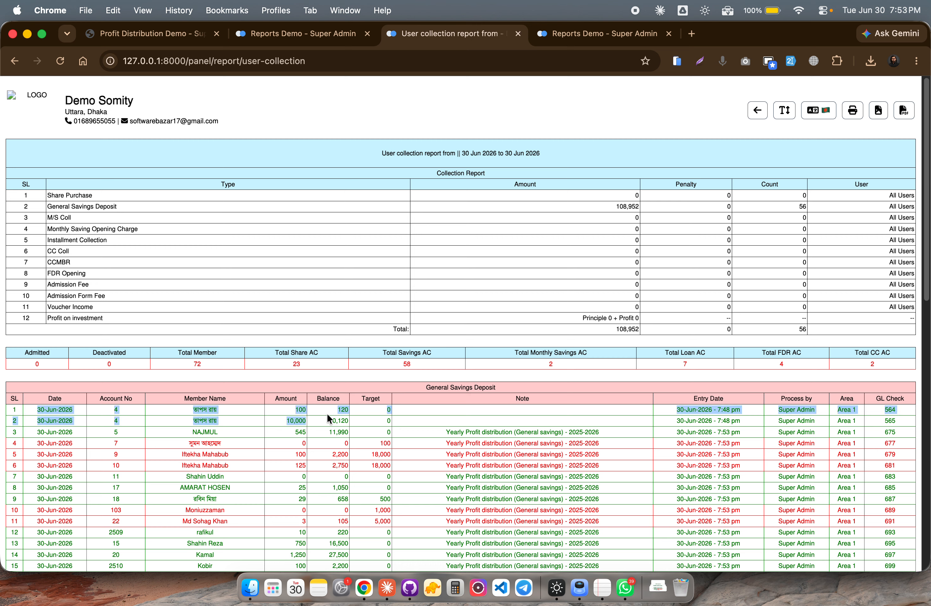
left_click(372, 416)
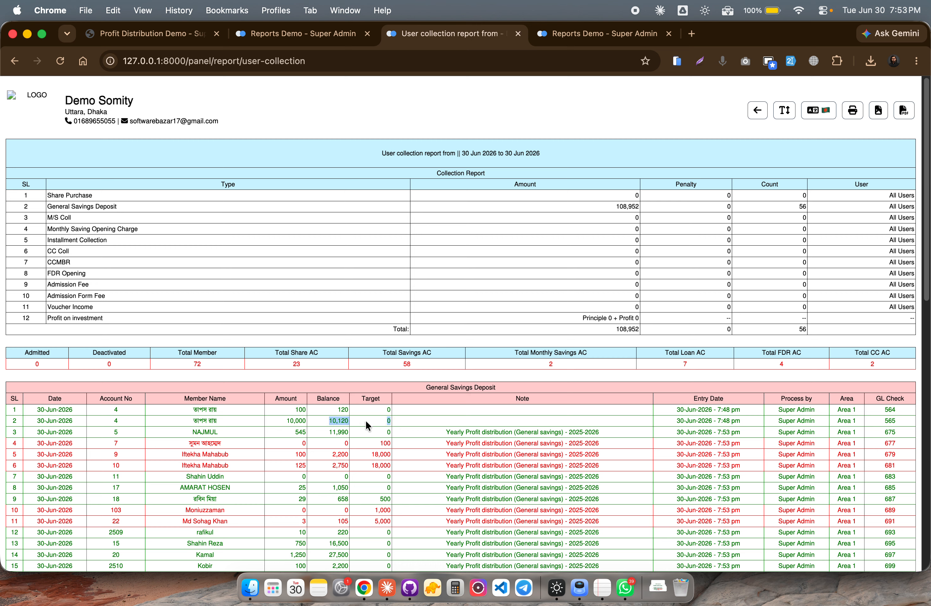
left_click(365, 419)
key("super+f")
type("4.55")
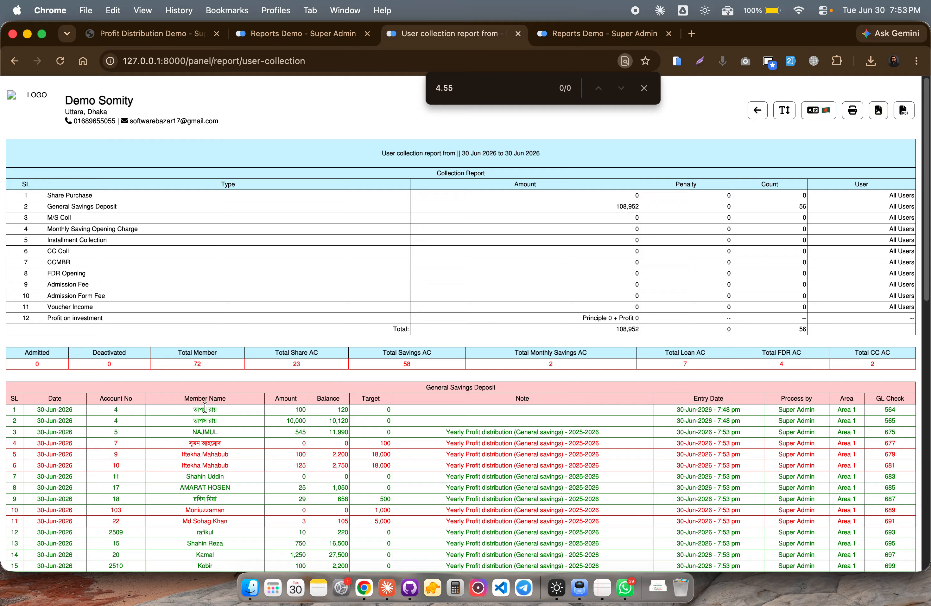
key("super+f")
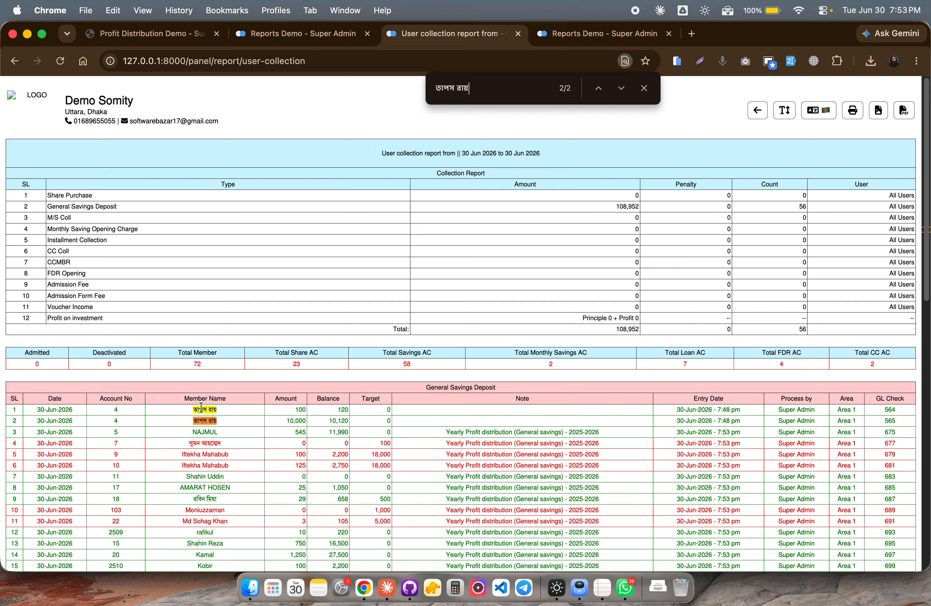
key("Return")
key("Return")
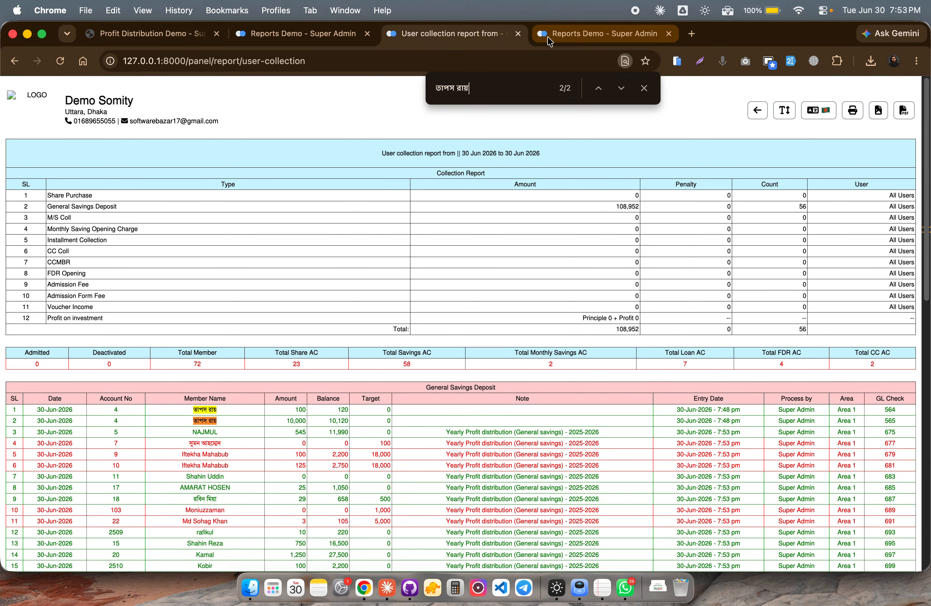
Return to the report list and generate the Receive & Payment Report for all branches by transaction date for 30-06-2026
left_click(758, 111)
left_click(440, 91)
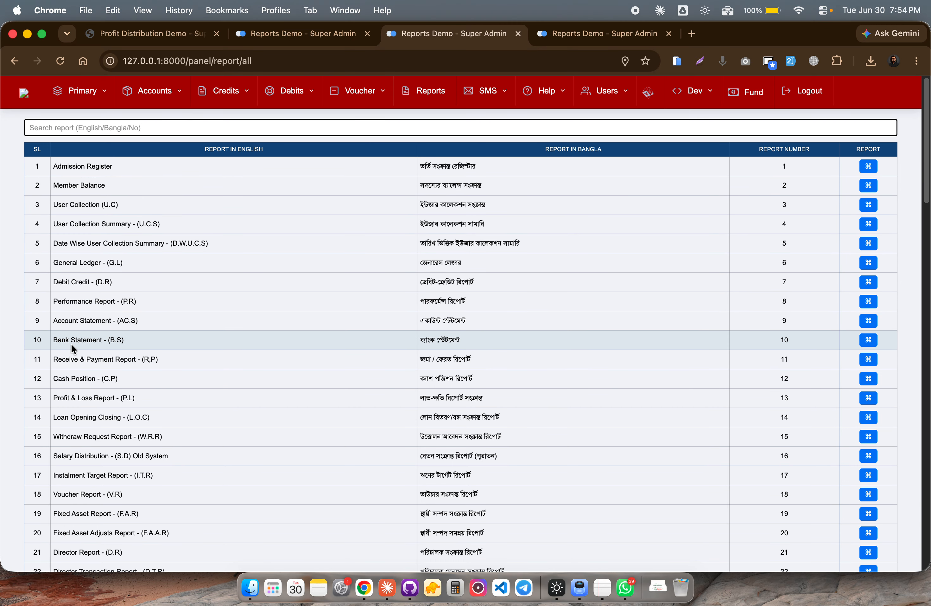
left_click_drag(70, 359, 515, 360)
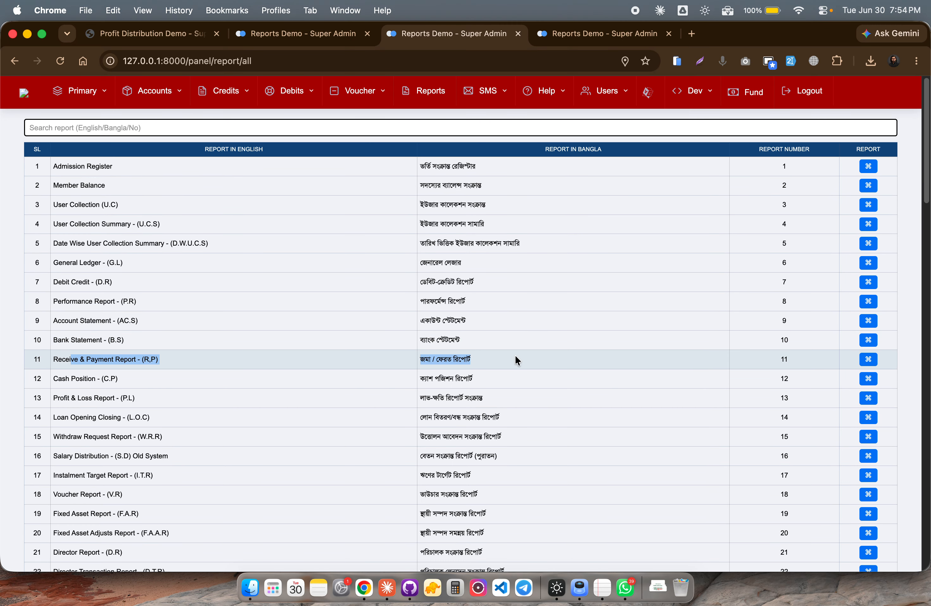
left_click(869, 358)
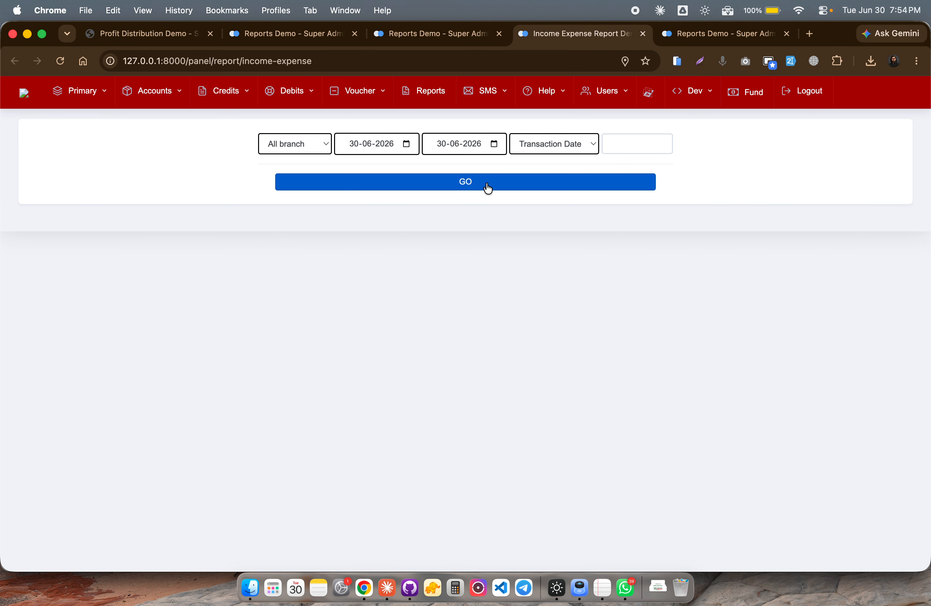
left_click(487, 185)
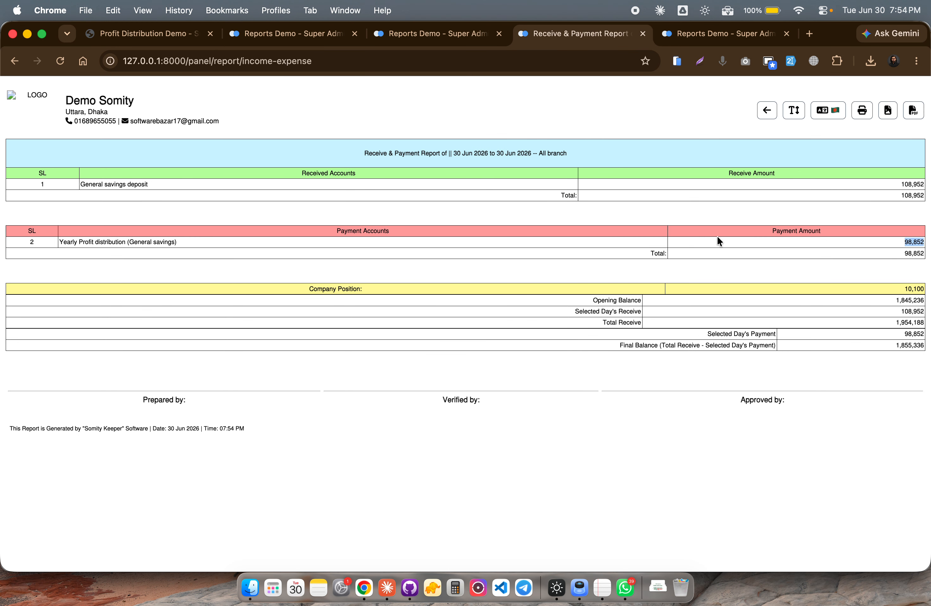
Close the Receive & Payment Report and the two surplus Reports tabs, keeping one report list open
left_click(643, 34)
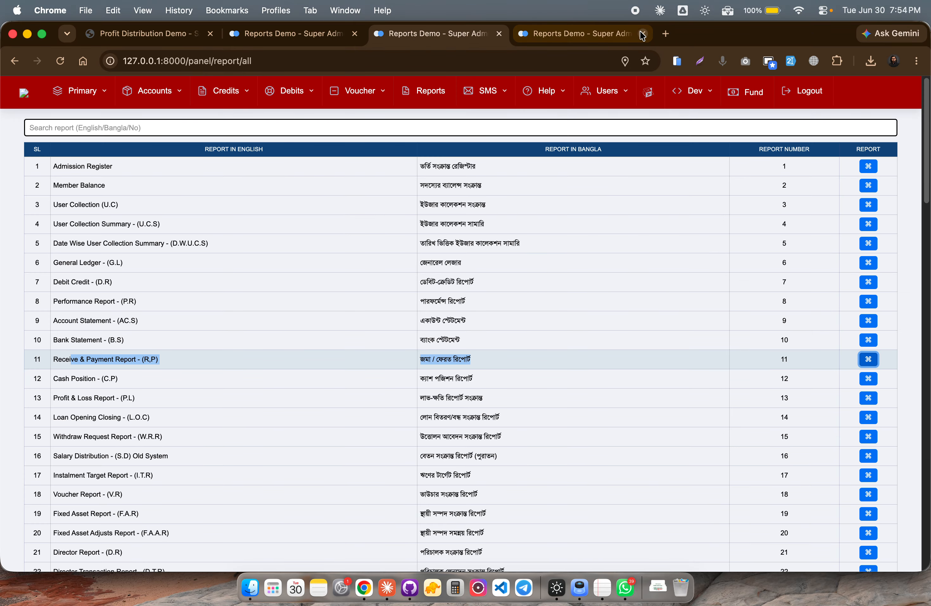
left_click(643, 34)
left_click(322, 39)
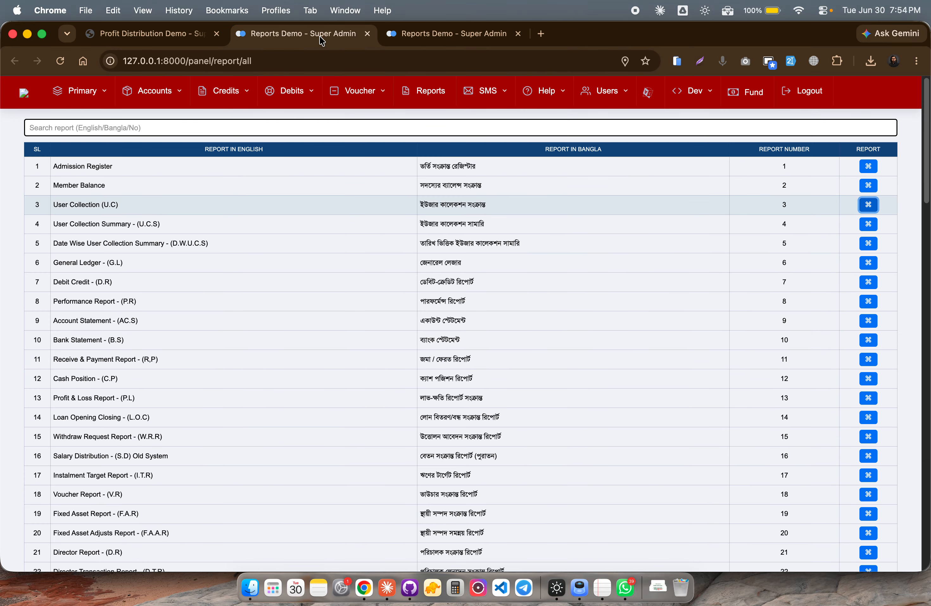
left_click(367, 34)
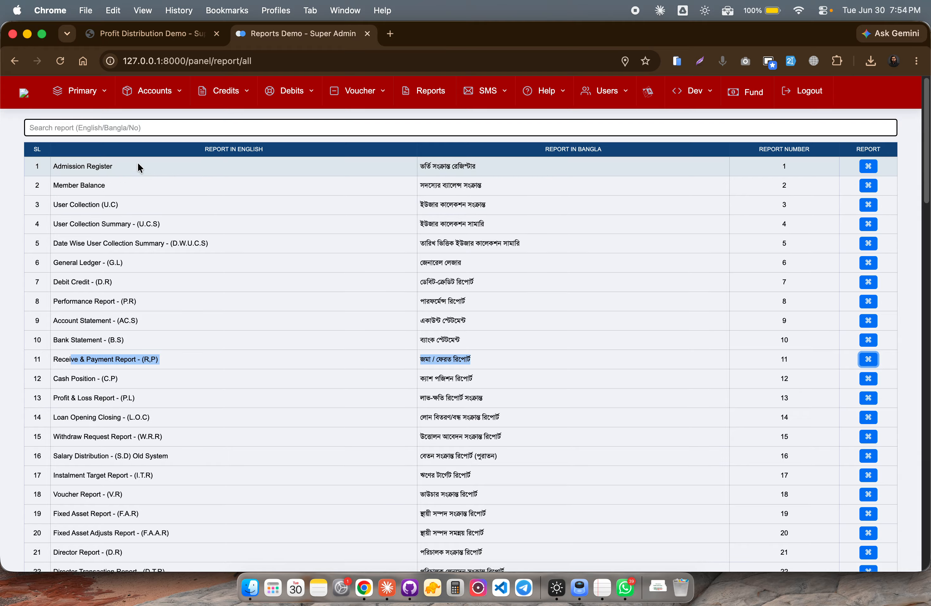
Go to the dashboard and open the Yearly Profit Distribution form
left_click(24, 92)
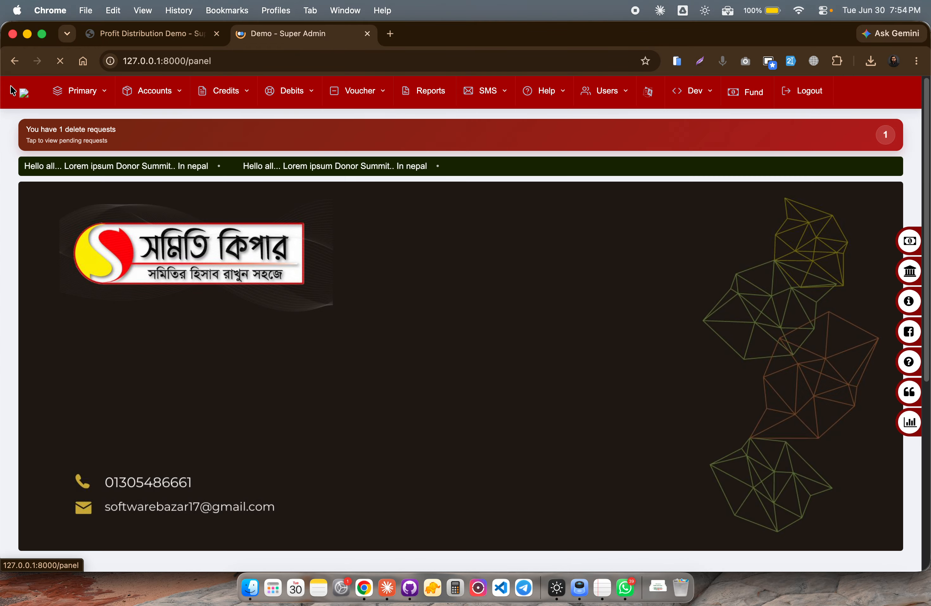
left_click(369, 93)
left_click_drag(538, 144, 743, 129)
left_click(777, 122)
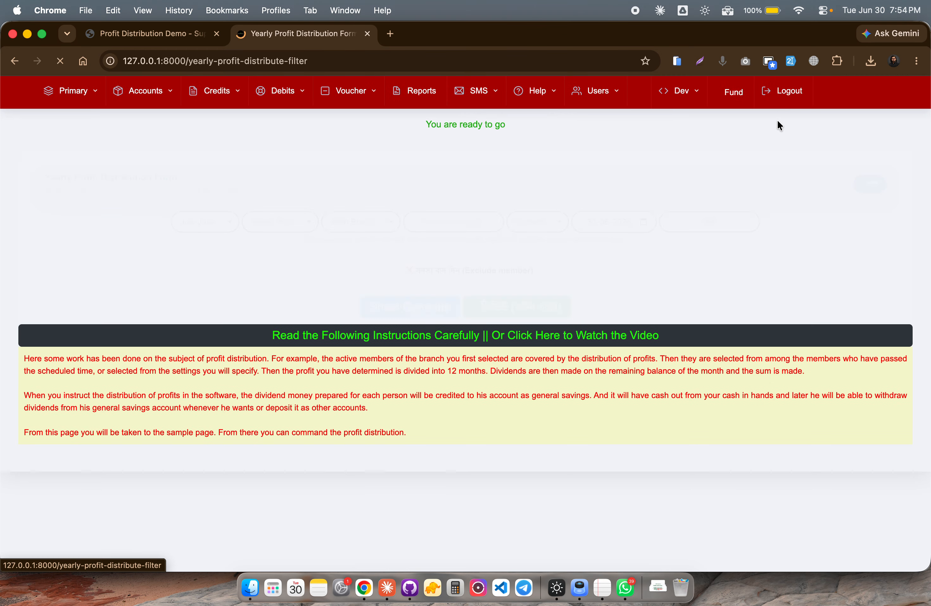